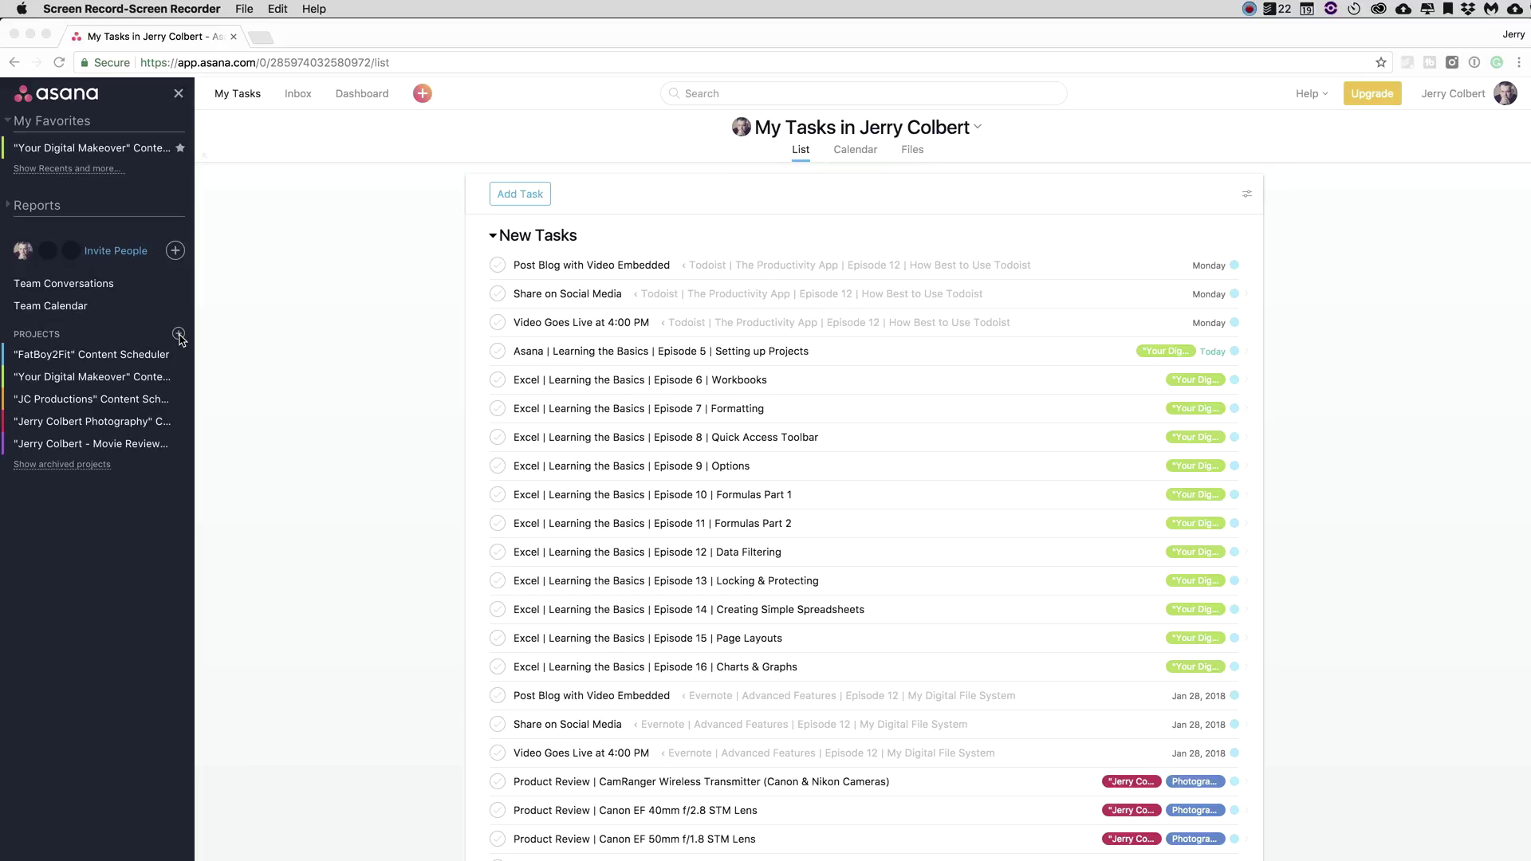
# Start creating a new project in the team's project list.
pyautogui.click(180, 339)
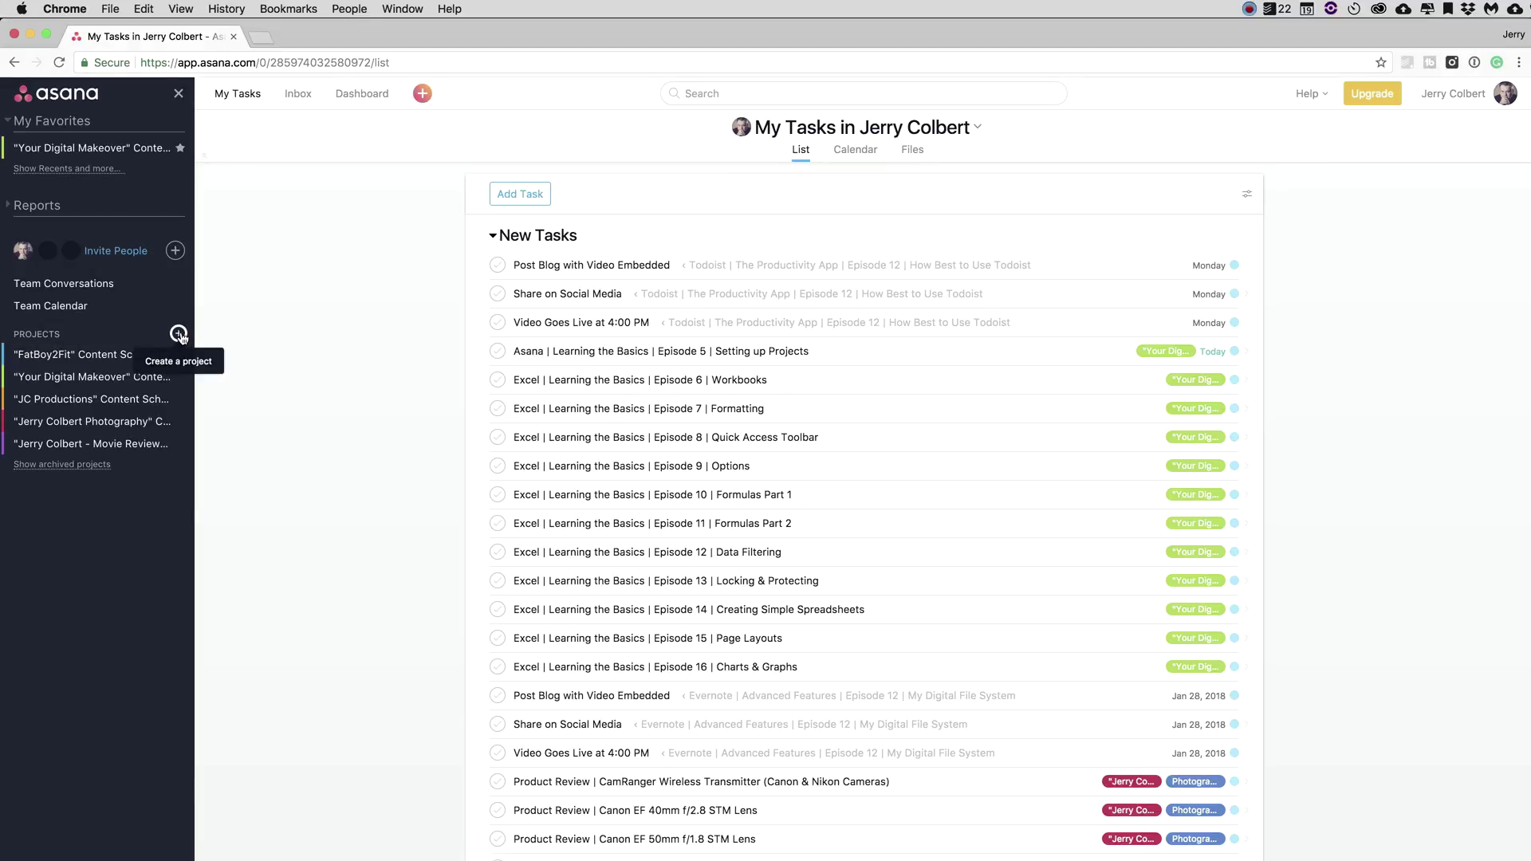
pyautogui.click(180, 335)
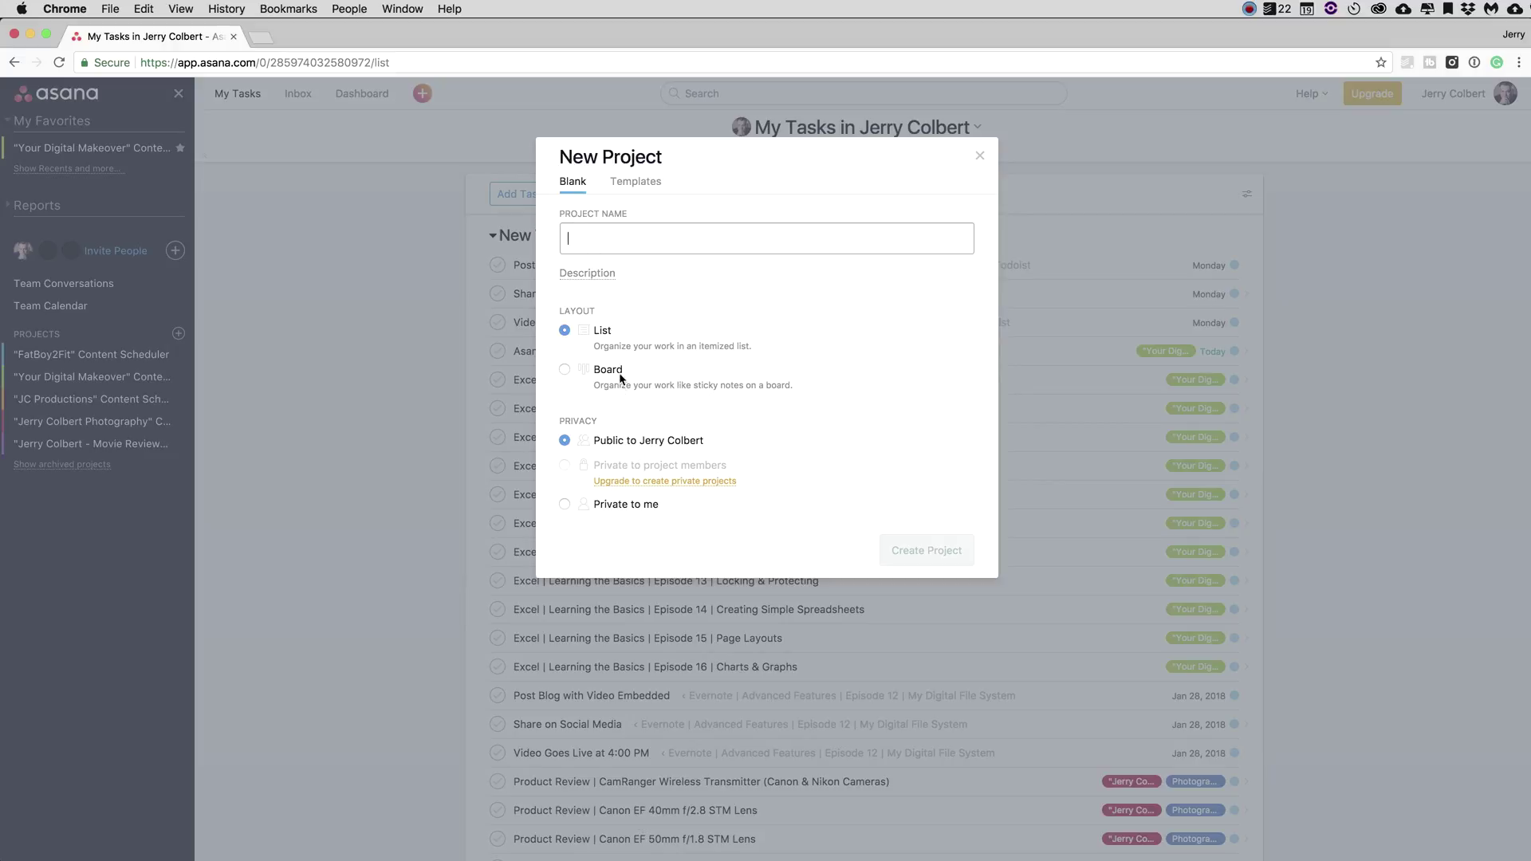
# Look through the custom and Asana-created templates offered for the new project.
pyautogui.click(642, 183)
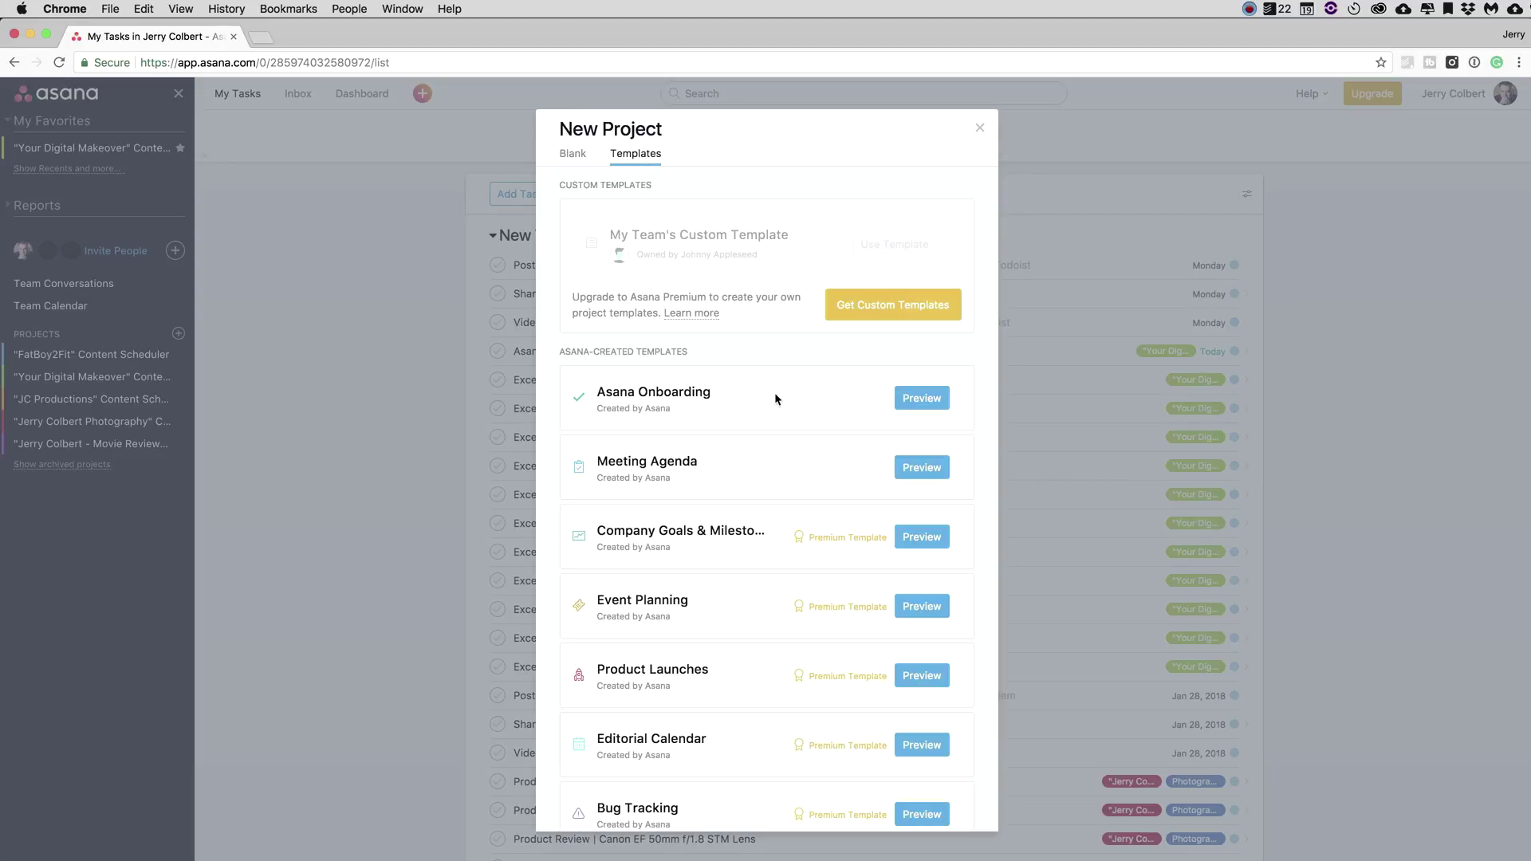
pyautogui.scroll(-2, 774, 416)
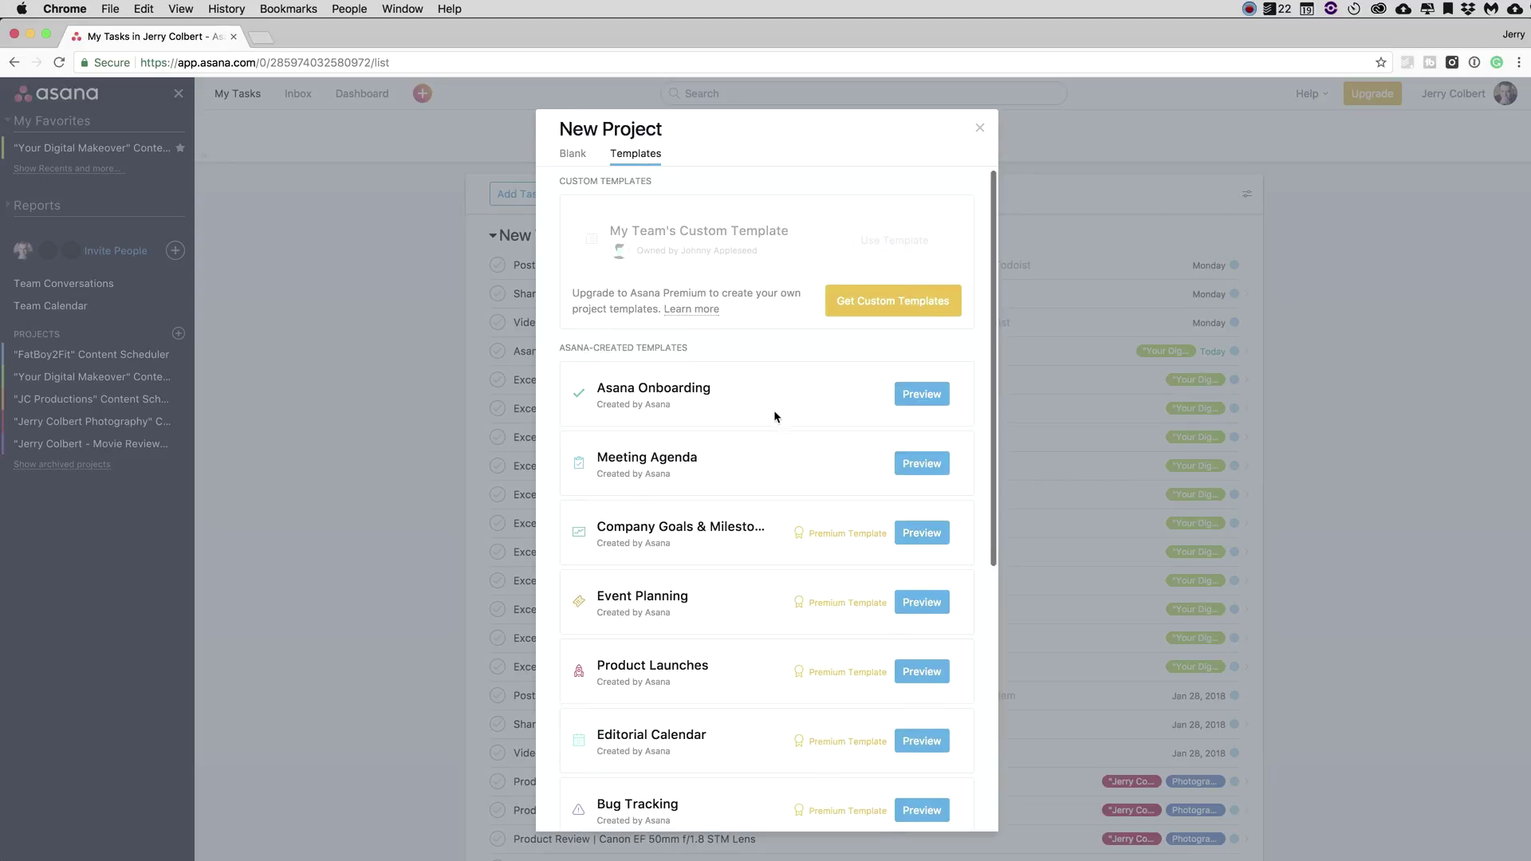
pyautogui.scroll(-2, 774, 415)
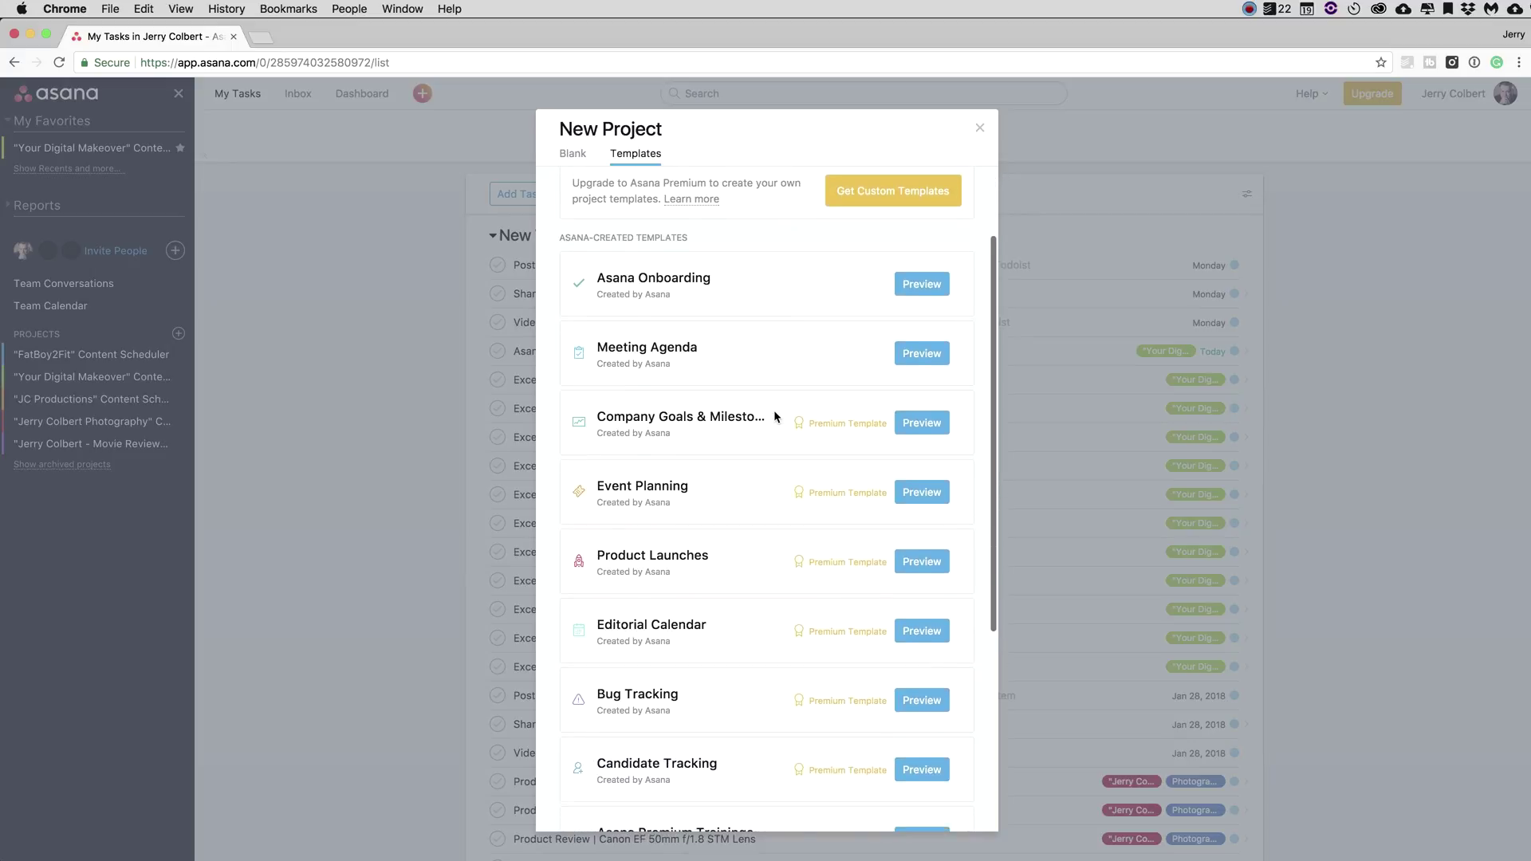
pyautogui.scroll(-7, 774, 416)
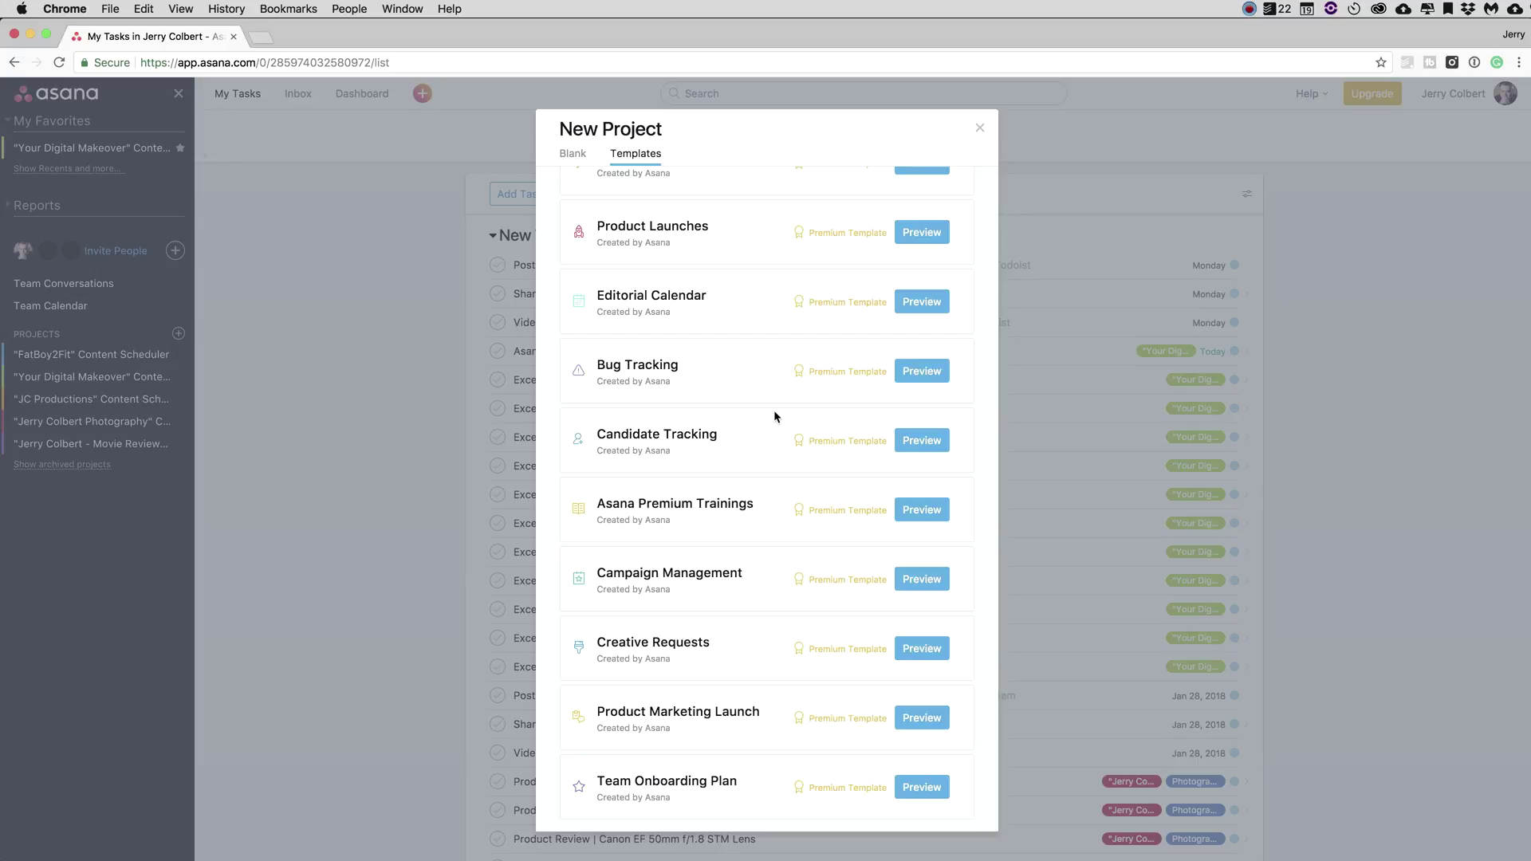
pyautogui.scroll(11, 774, 415)
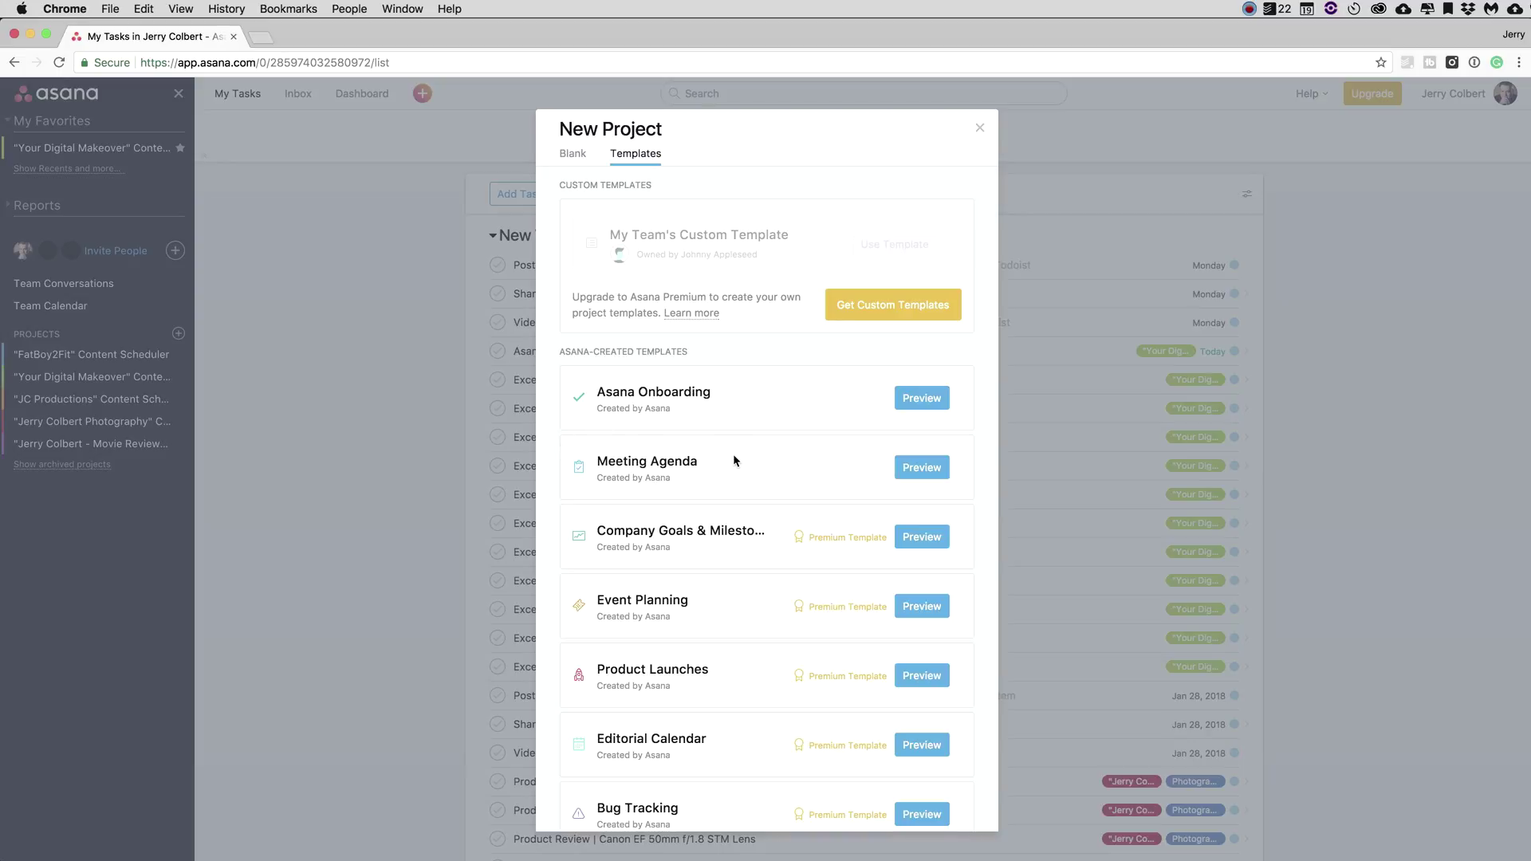
pyautogui.scroll(-3, 733, 459)
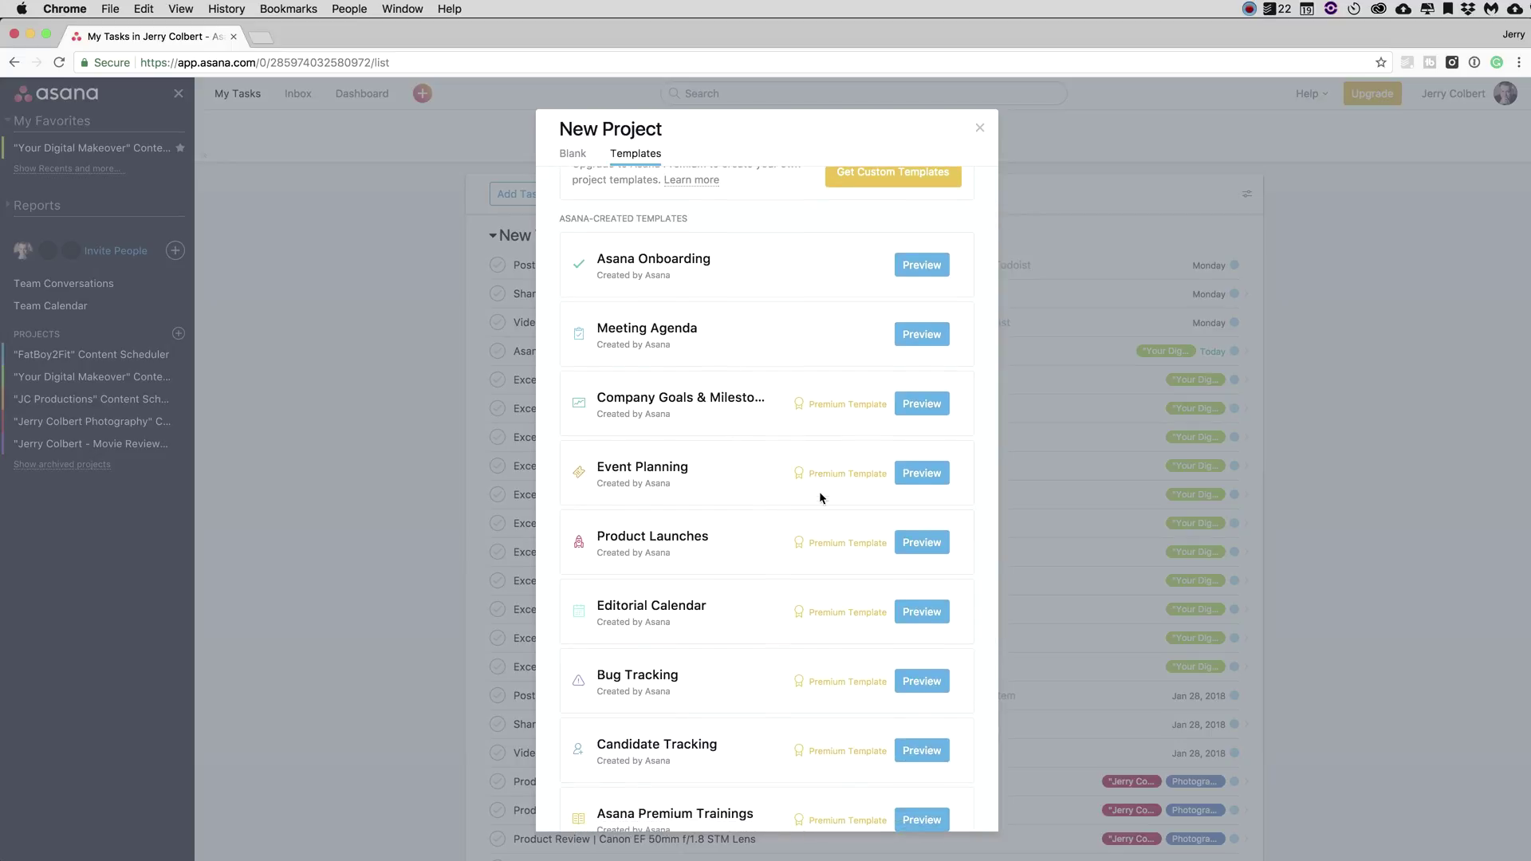
pyautogui.scroll(-5, 820, 500)
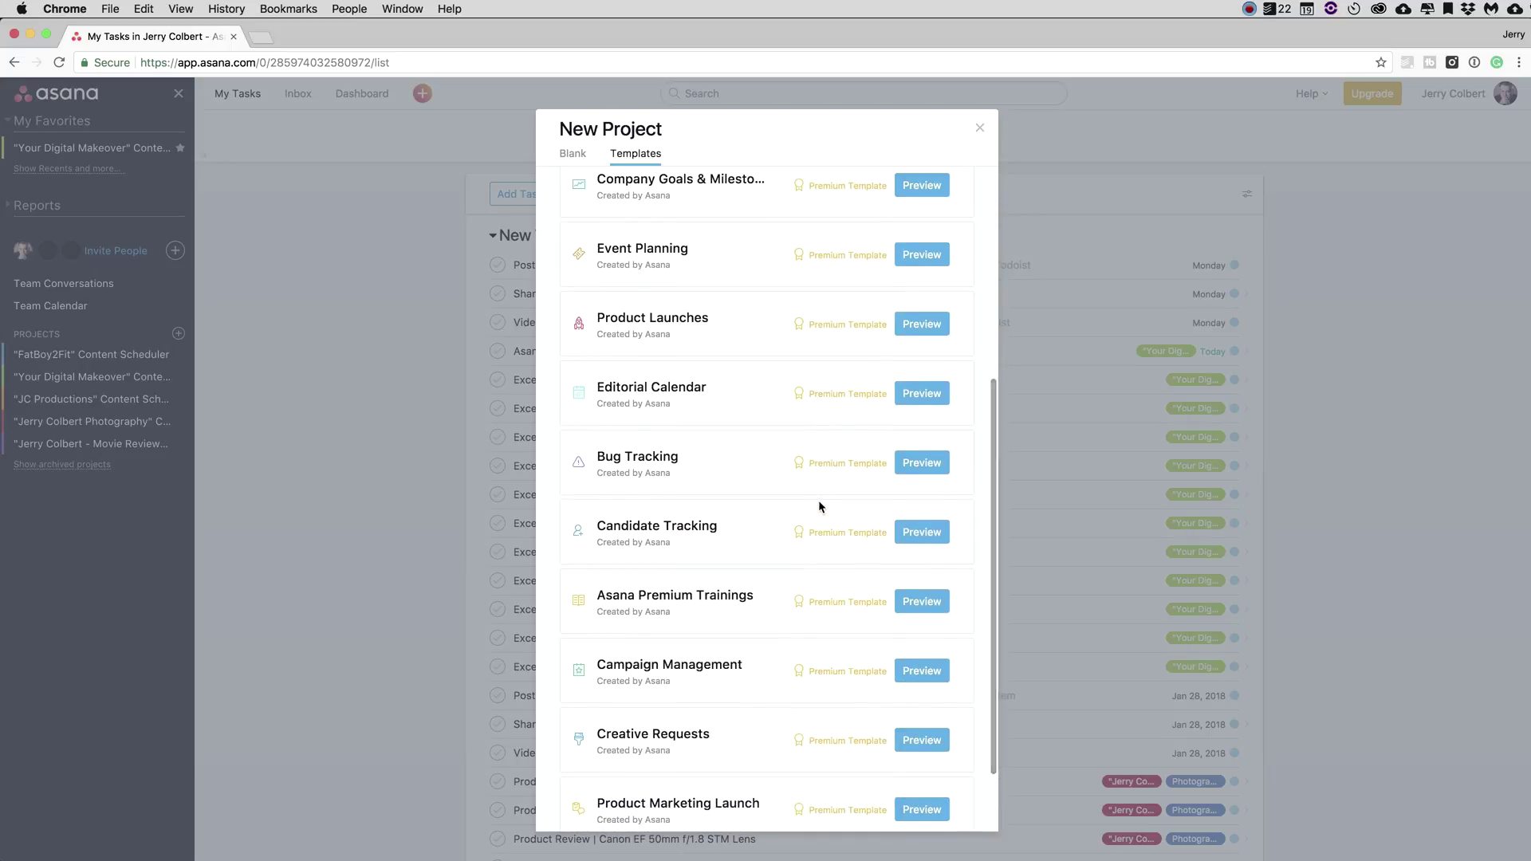
pyautogui.scroll(-2, 820, 501)
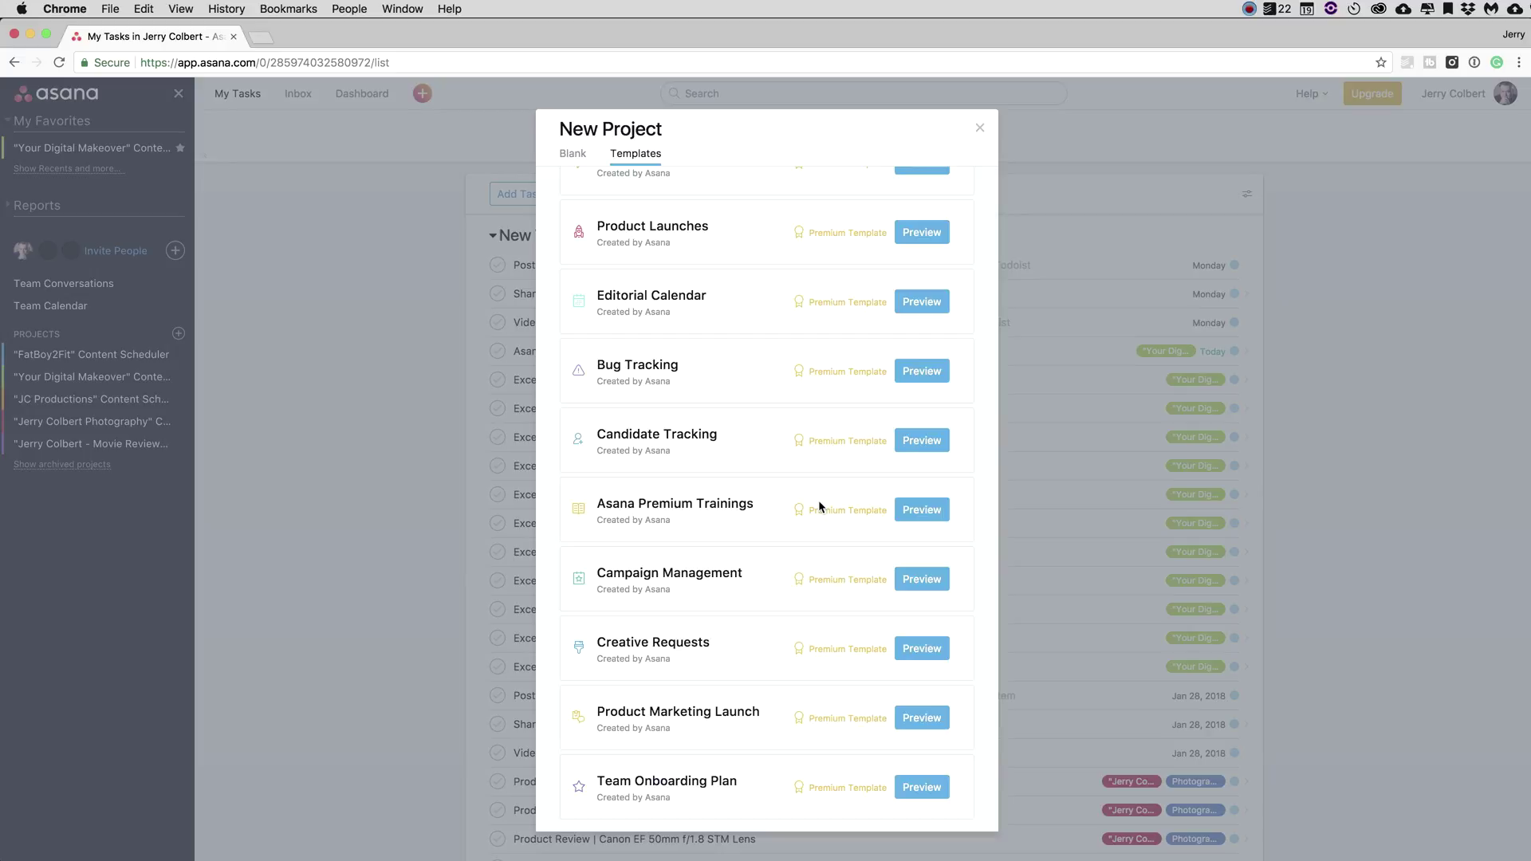
pyautogui.scroll(10, 818, 500)
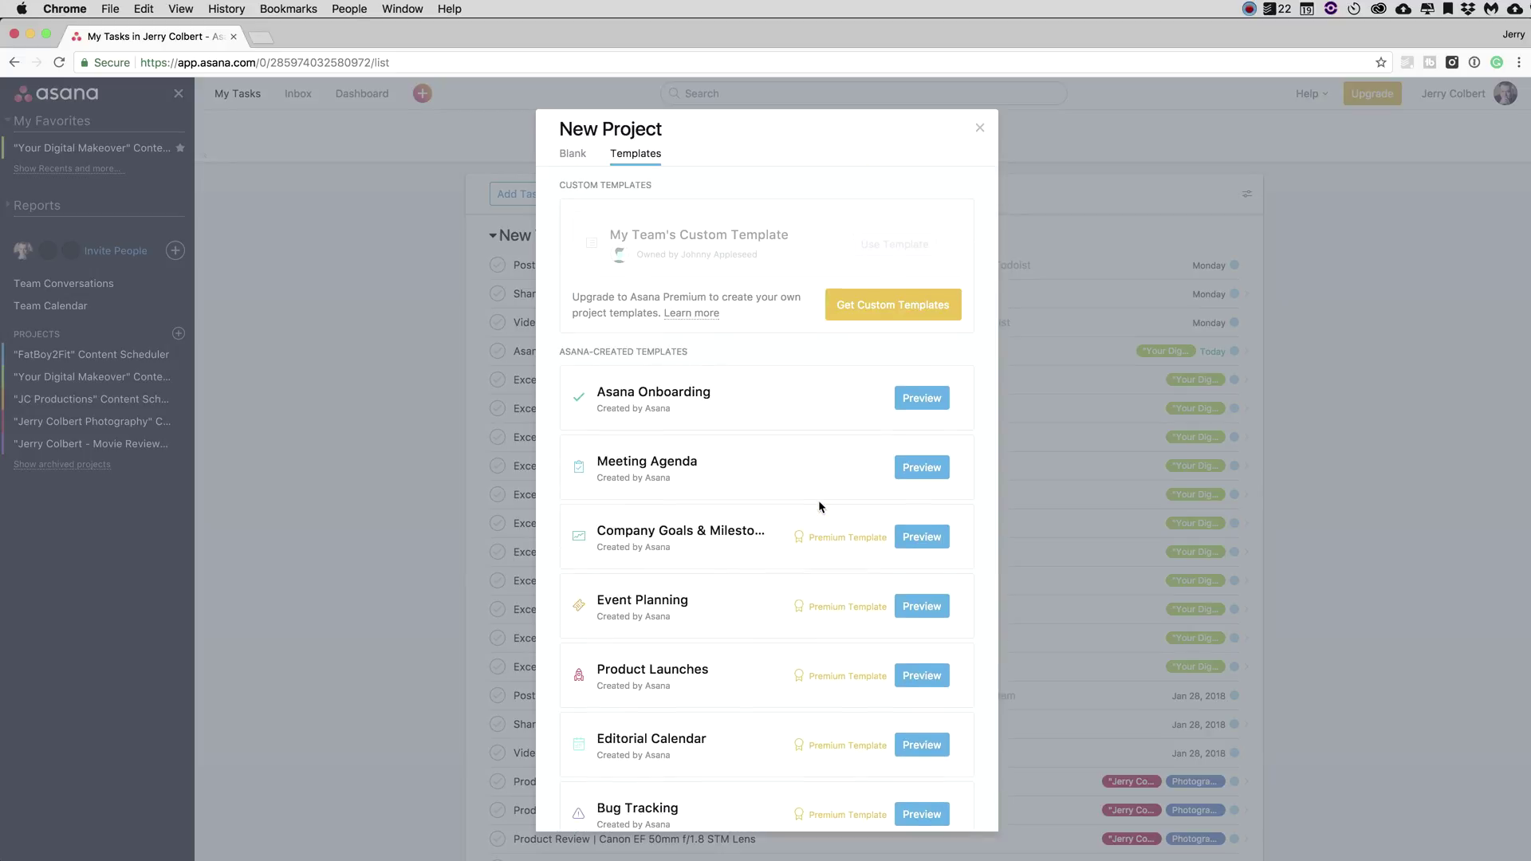
# Set the new project to blank, reveal its description field and name the project "YouTube Channel".
pyautogui.click(572, 153)
pyautogui.click(641, 236)
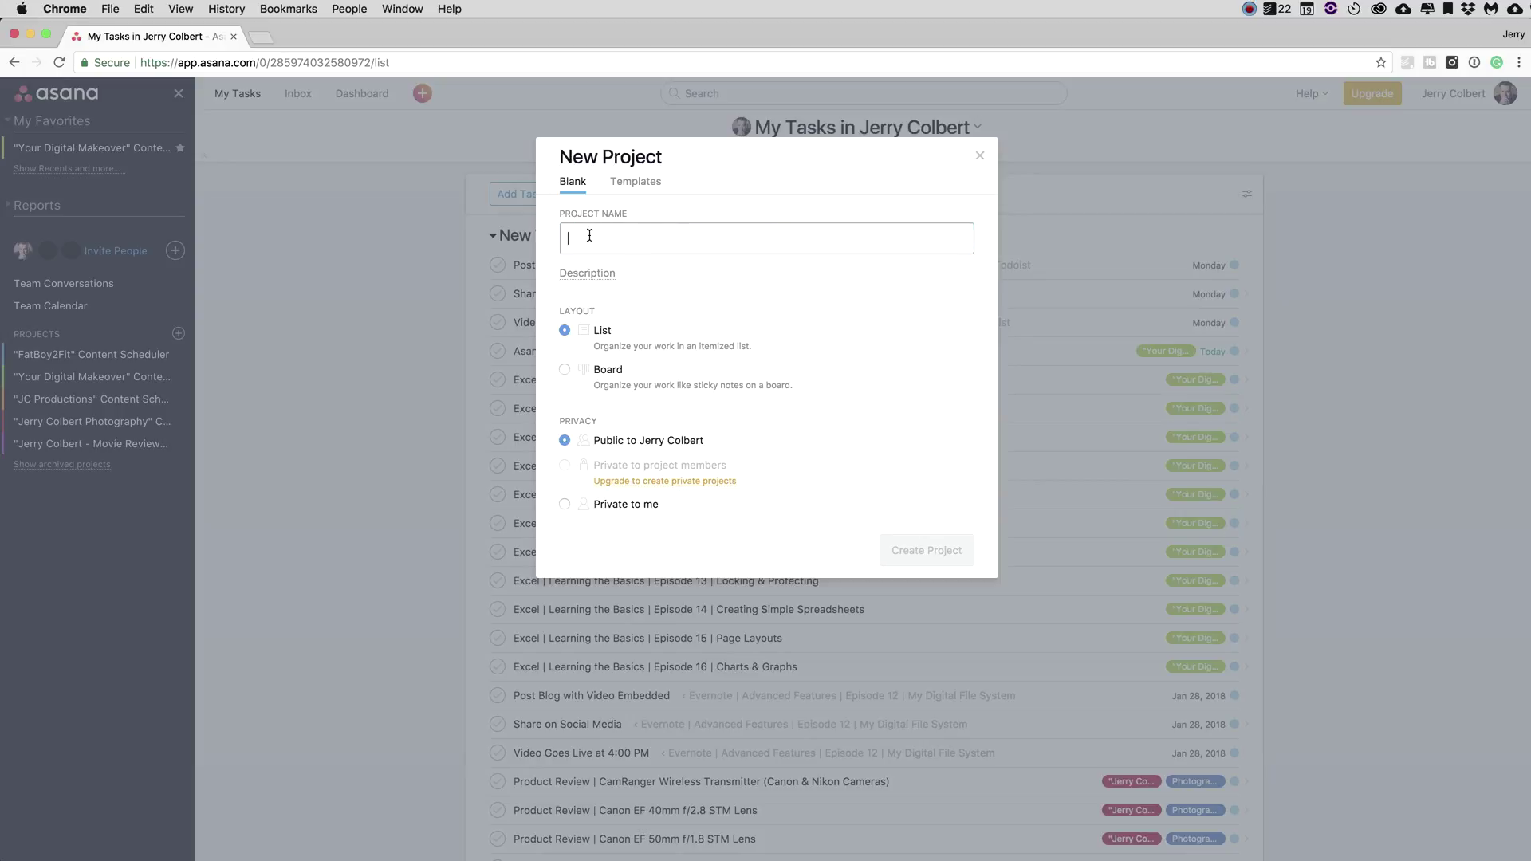
pyautogui.click(606, 273)
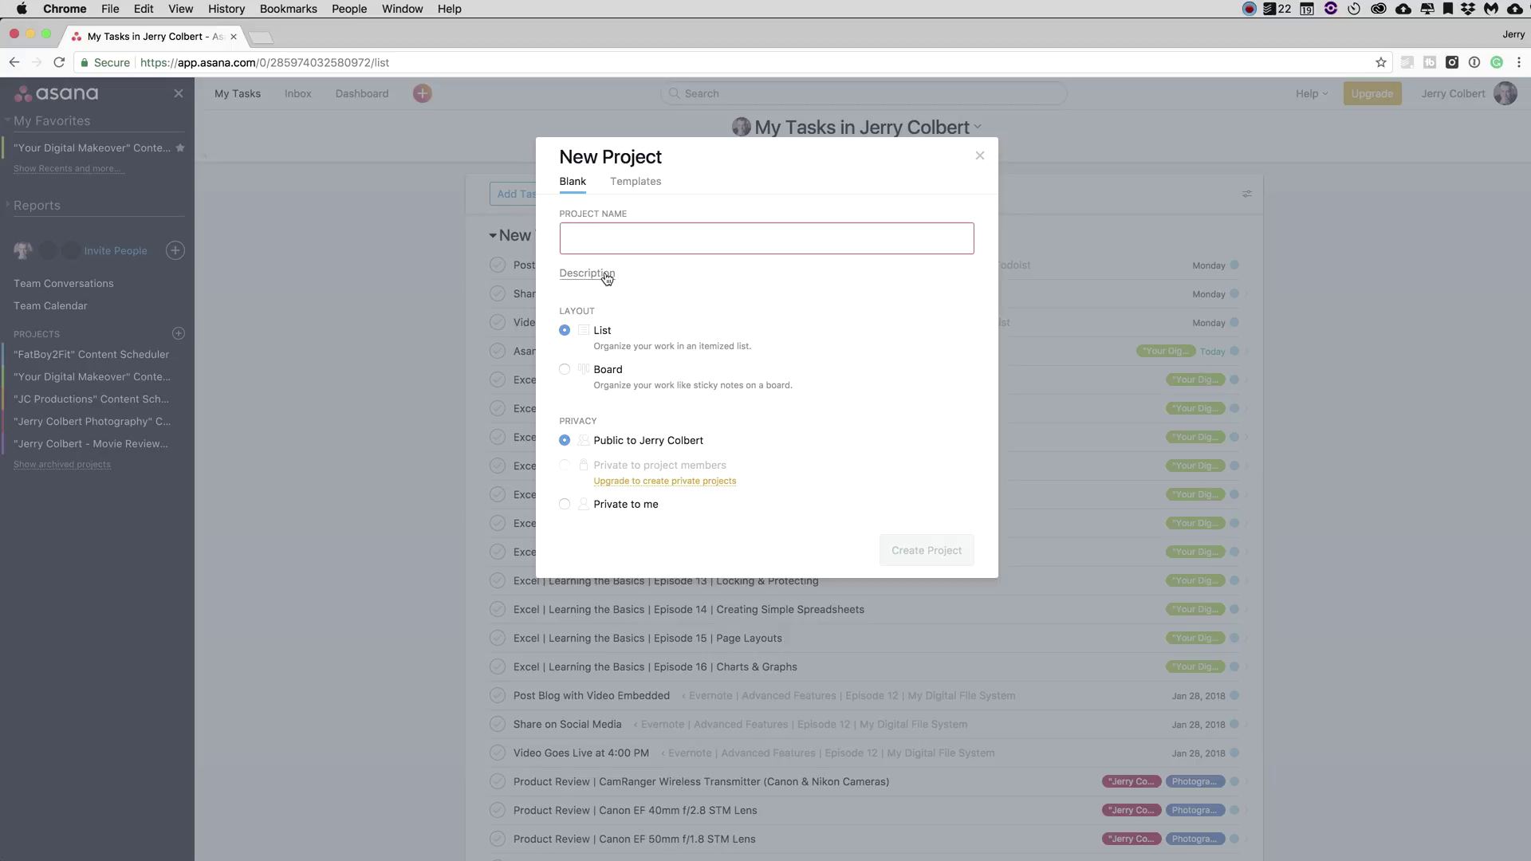
pyautogui.click(643, 239)
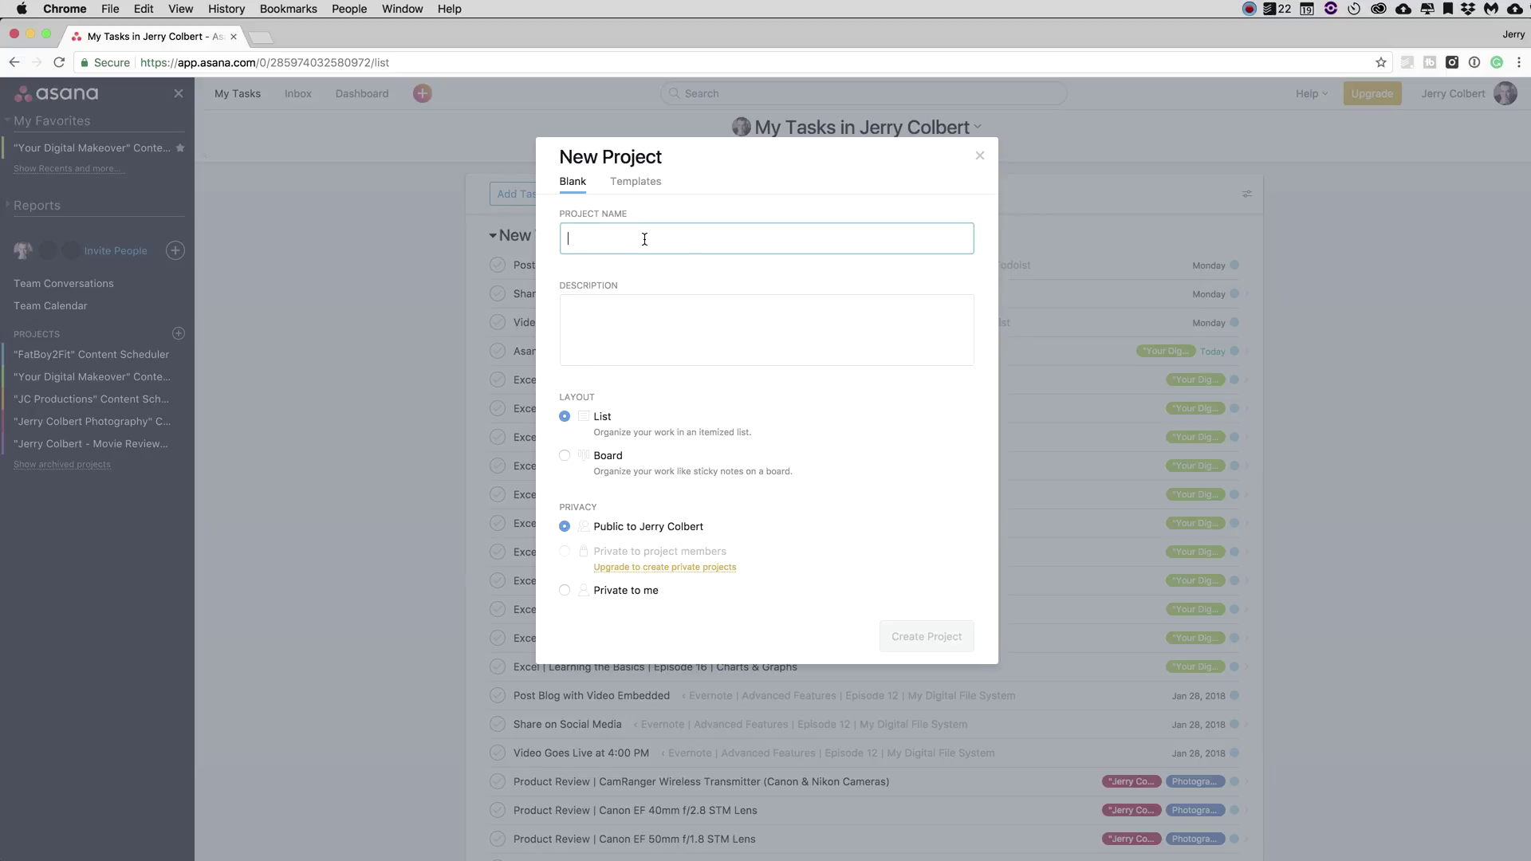
pyautogui.write('YouTuve')
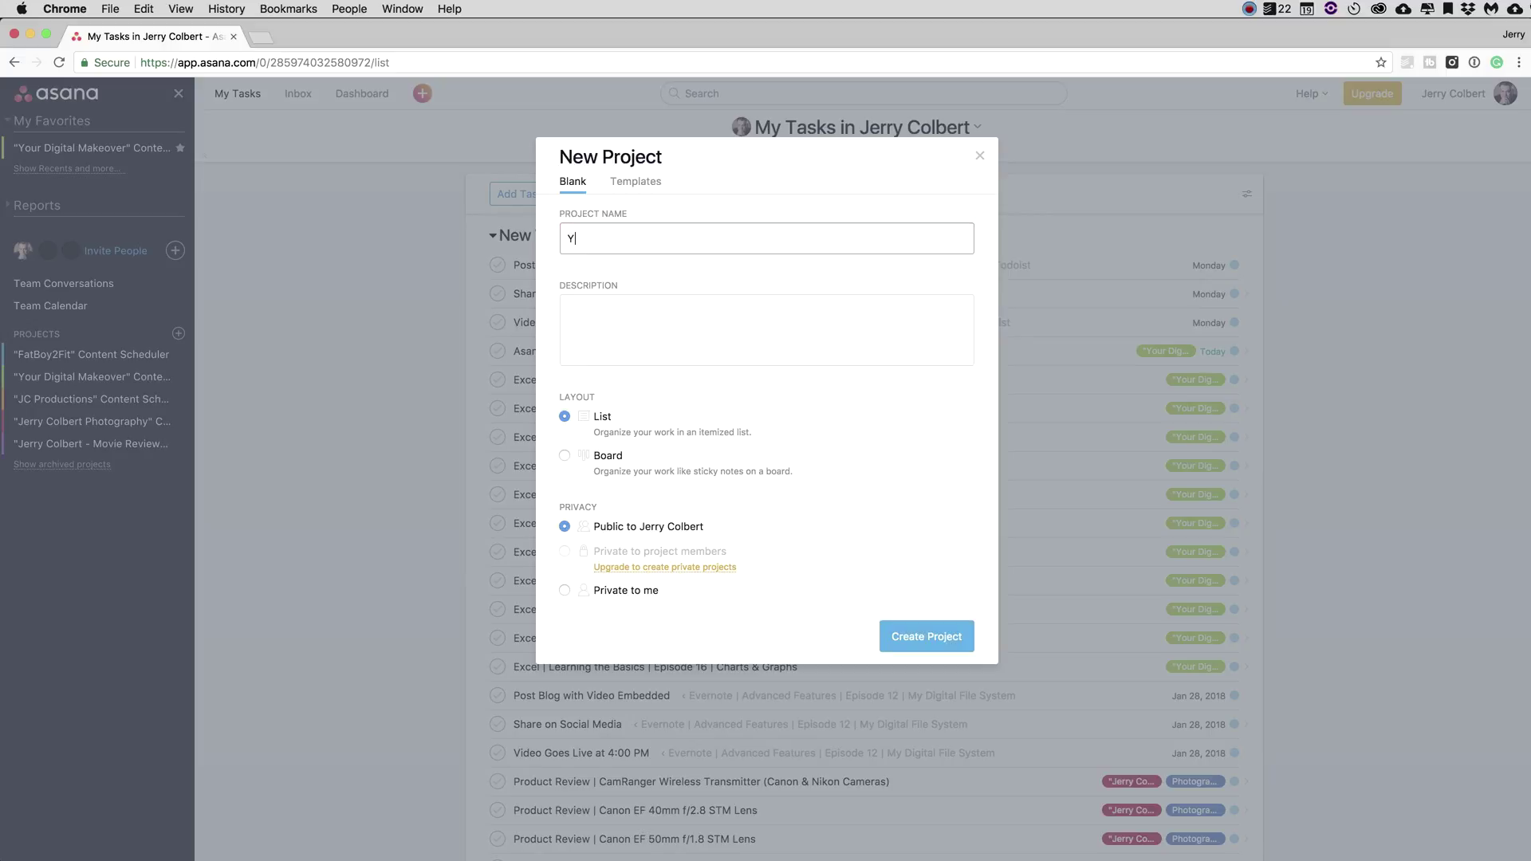
pyautogui.press('BackSpace')
pyautogui.press('BackSpace')
pyautogui.write('be Channel')
# Describe the project as "Starting channel for my new series on YouTube." and create it with the Board layout.
pyautogui.click(643, 321)
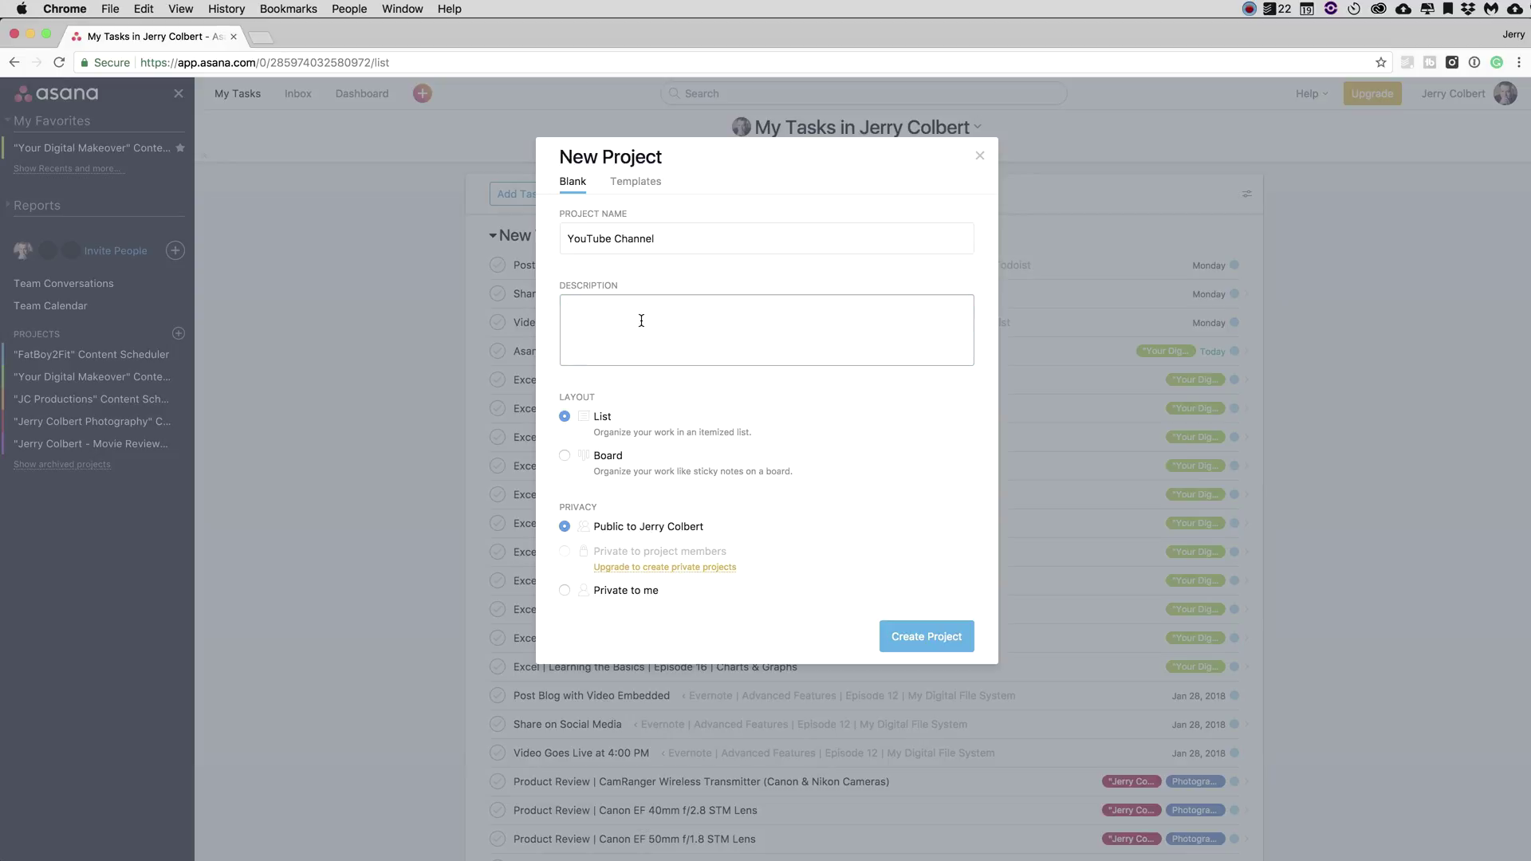
pyautogui.write('Starting channel for my new series on YouTube')
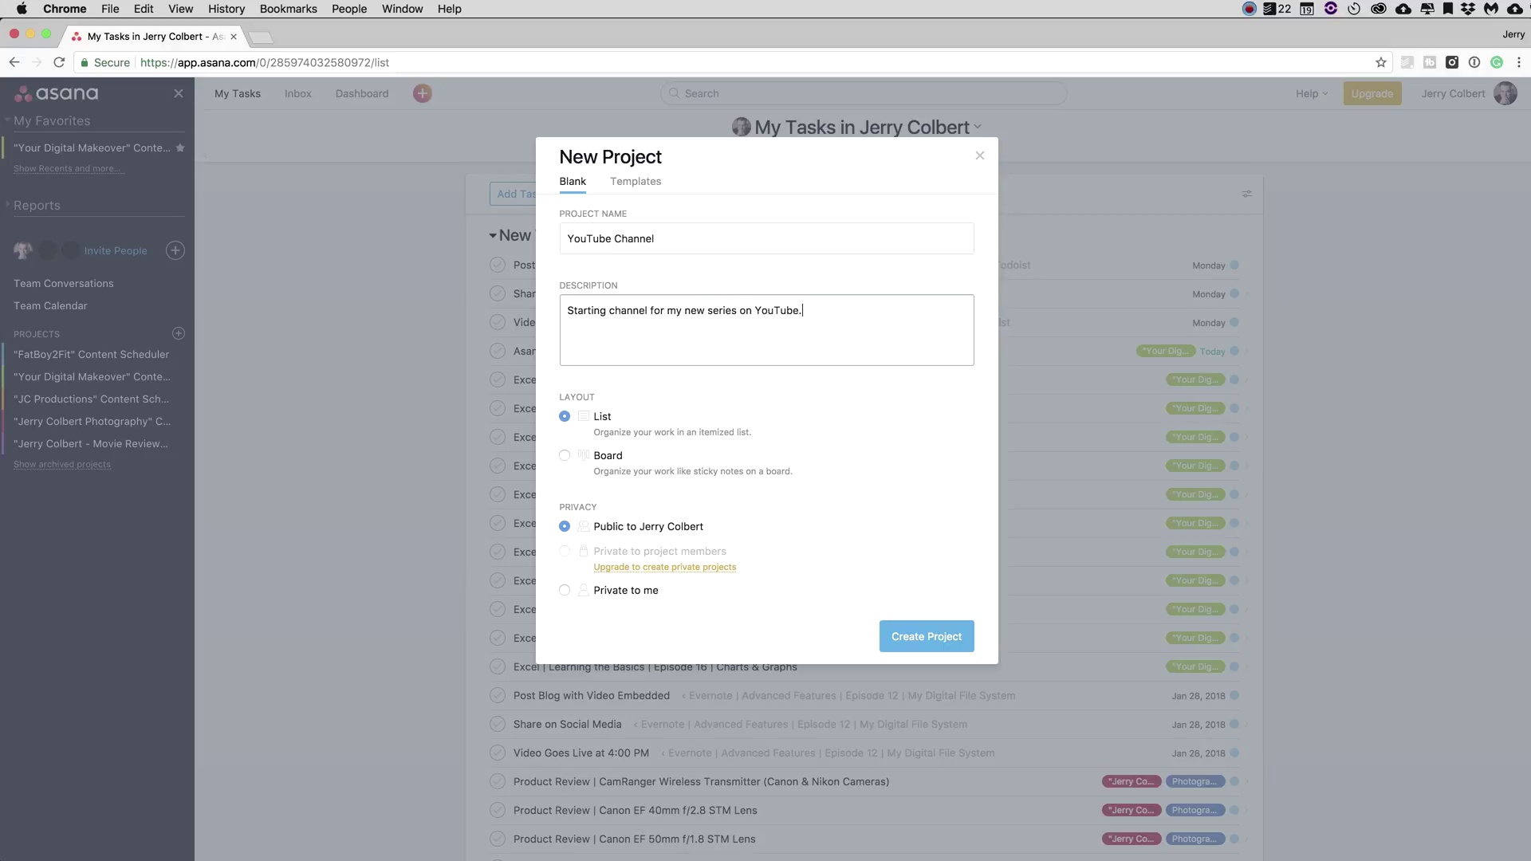
pyautogui.write('.')
pyautogui.click(564, 456)
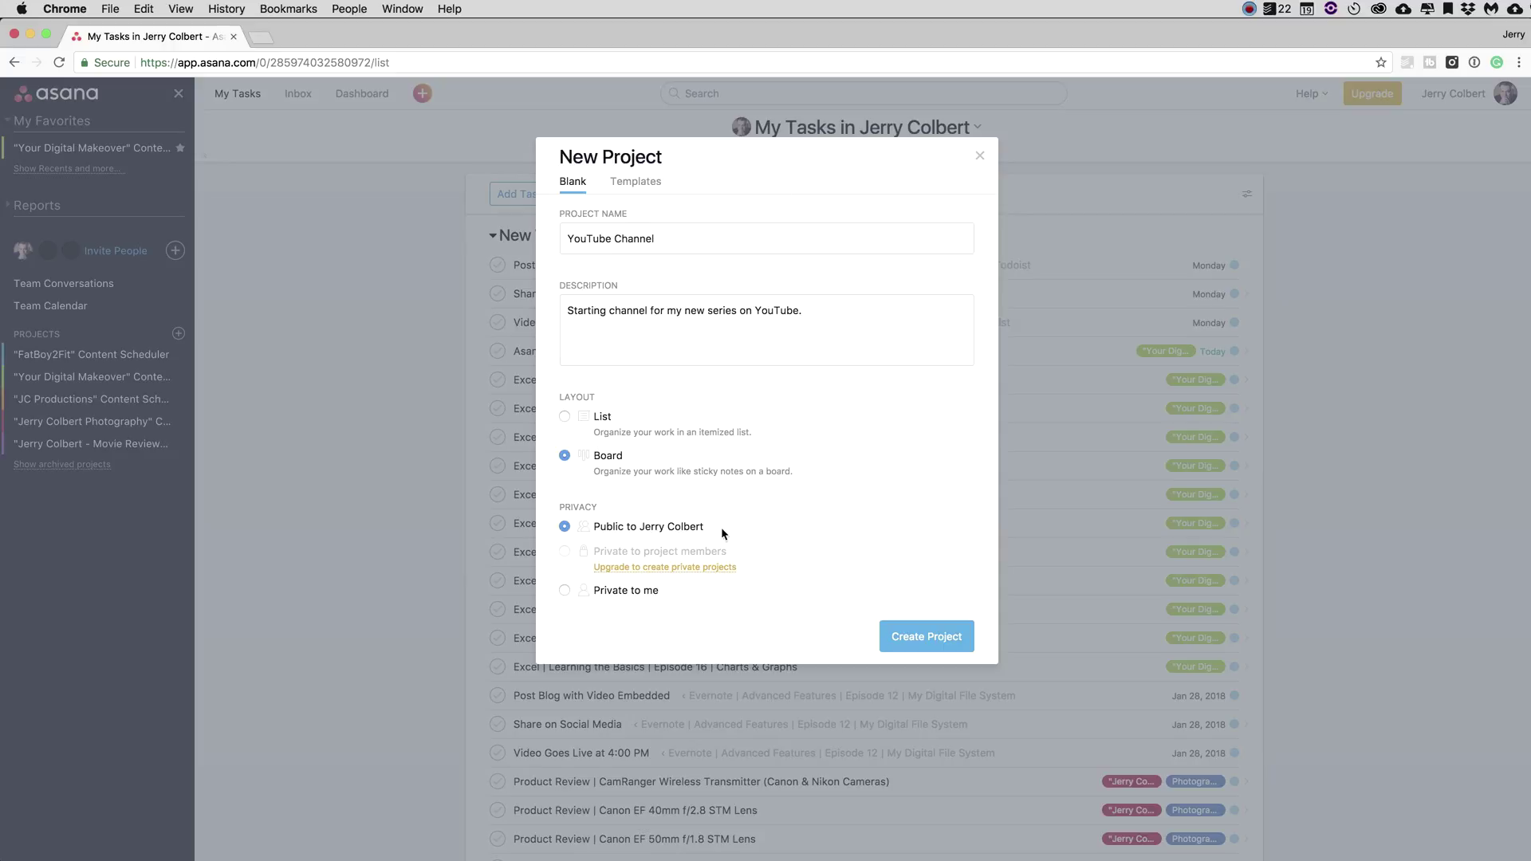
pyautogui.click(940, 645)
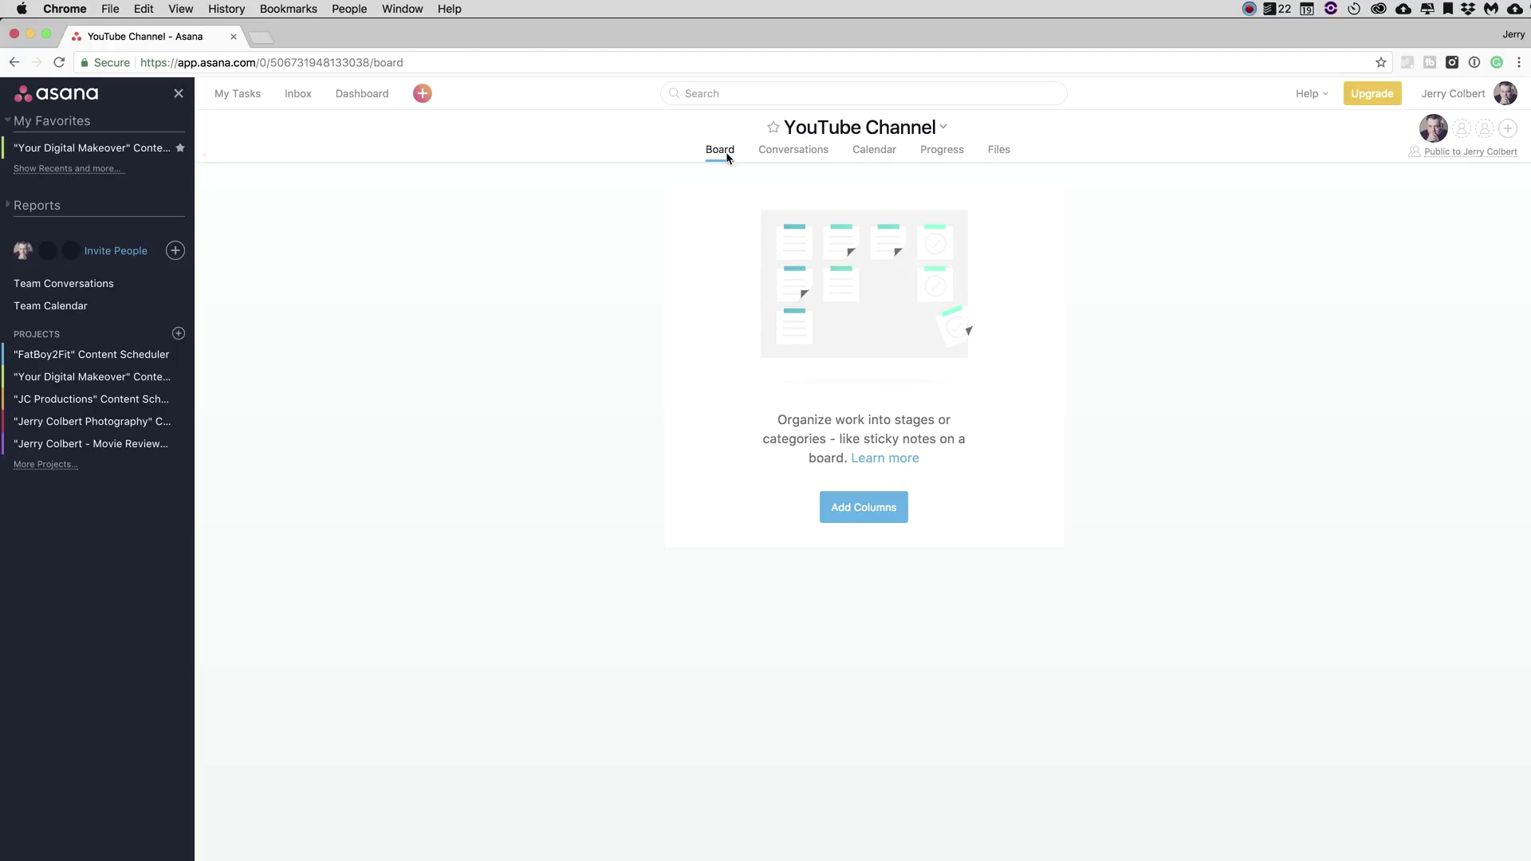
# Look through the YouTube Channel project's Conversations, Calendar, Progress and Files views.
pyautogui.click(793, 153)
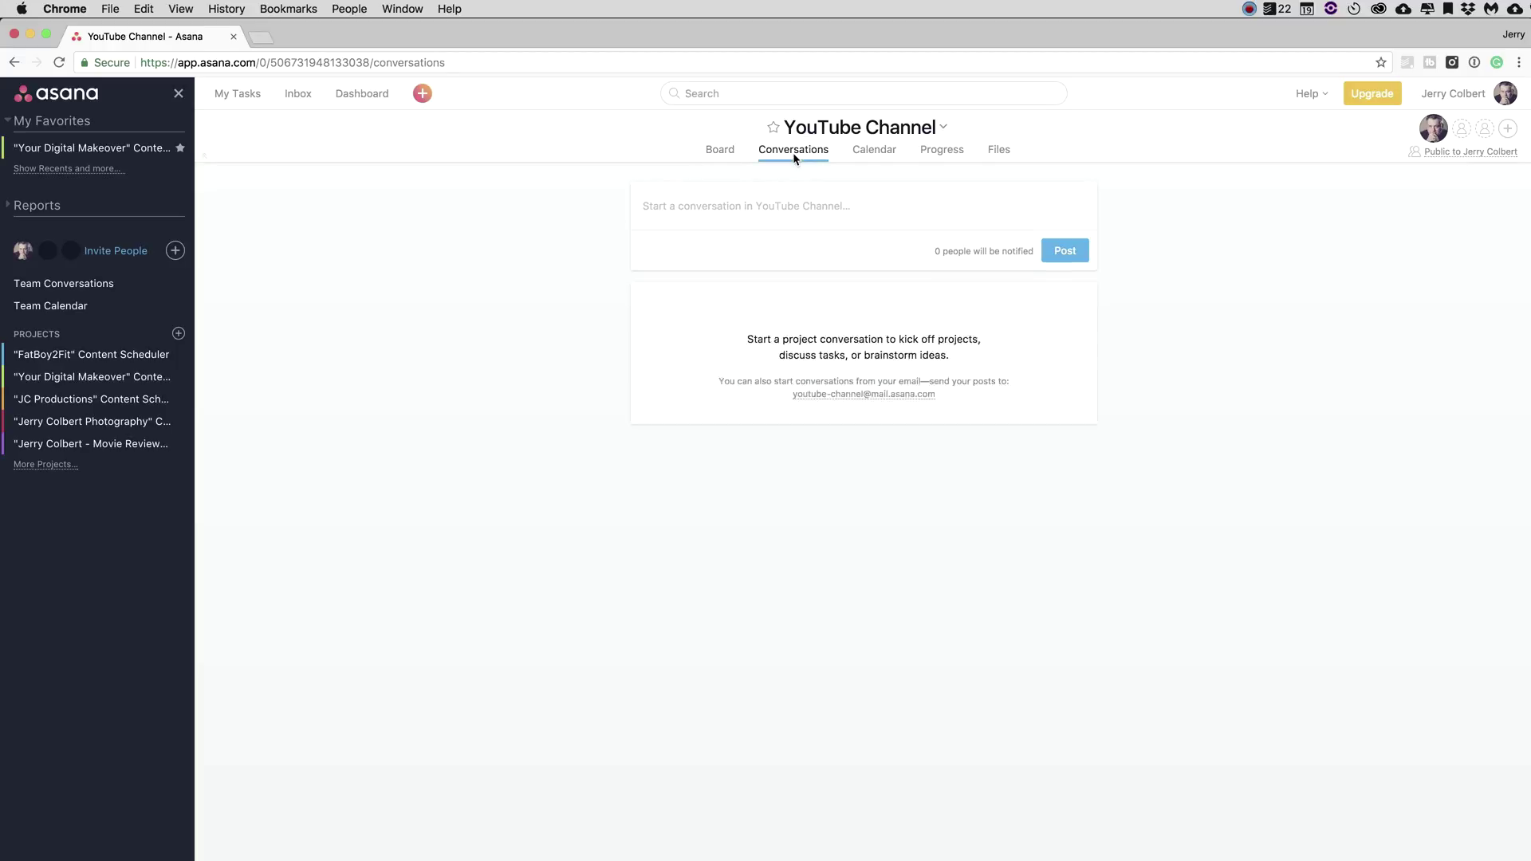
pyautogui.click(878, 151)
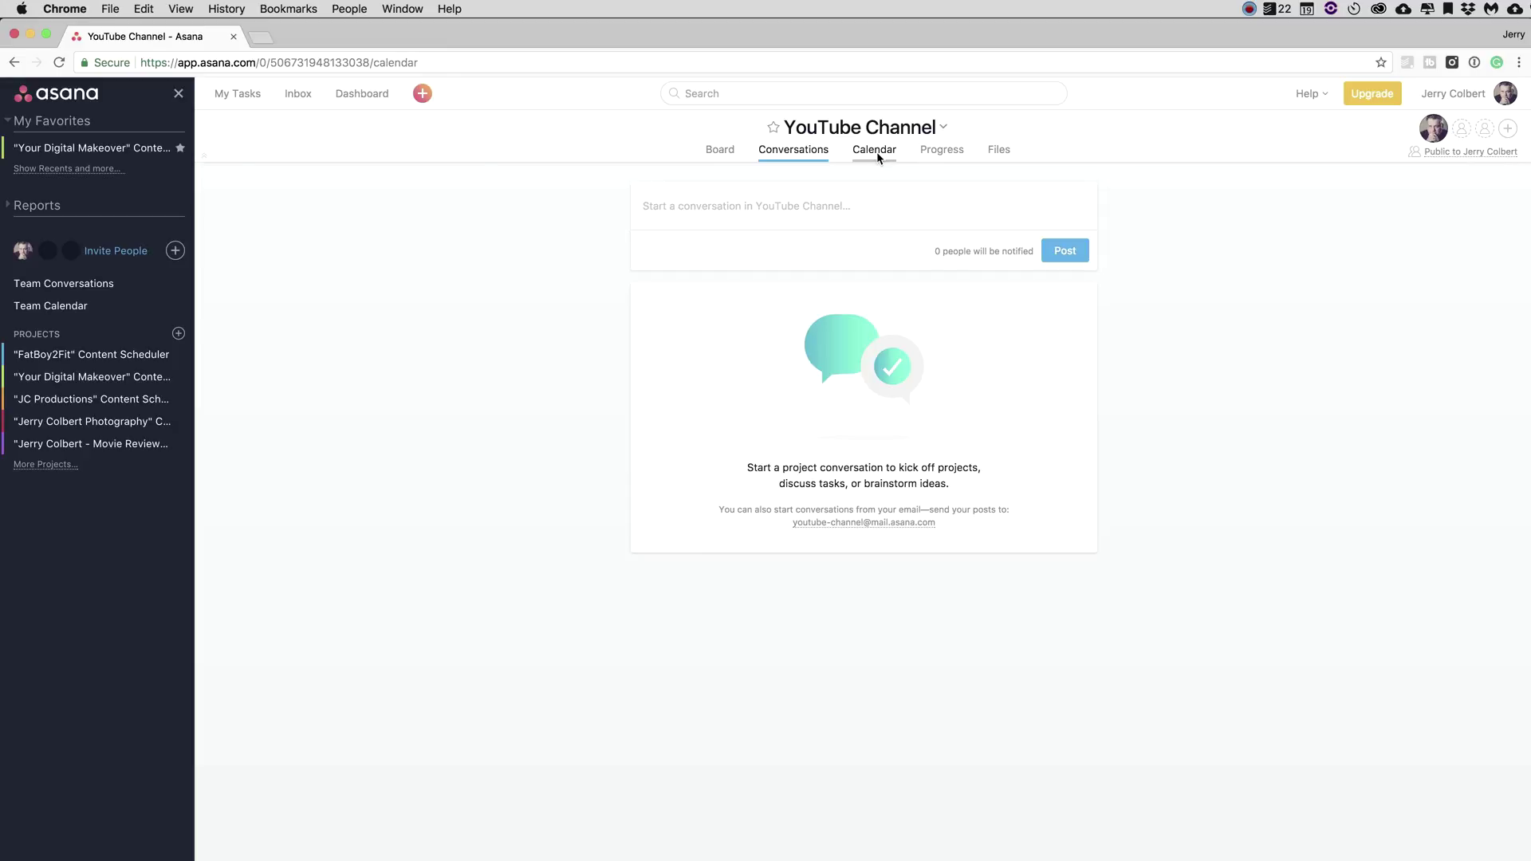
pyautogui.click(957, 158)
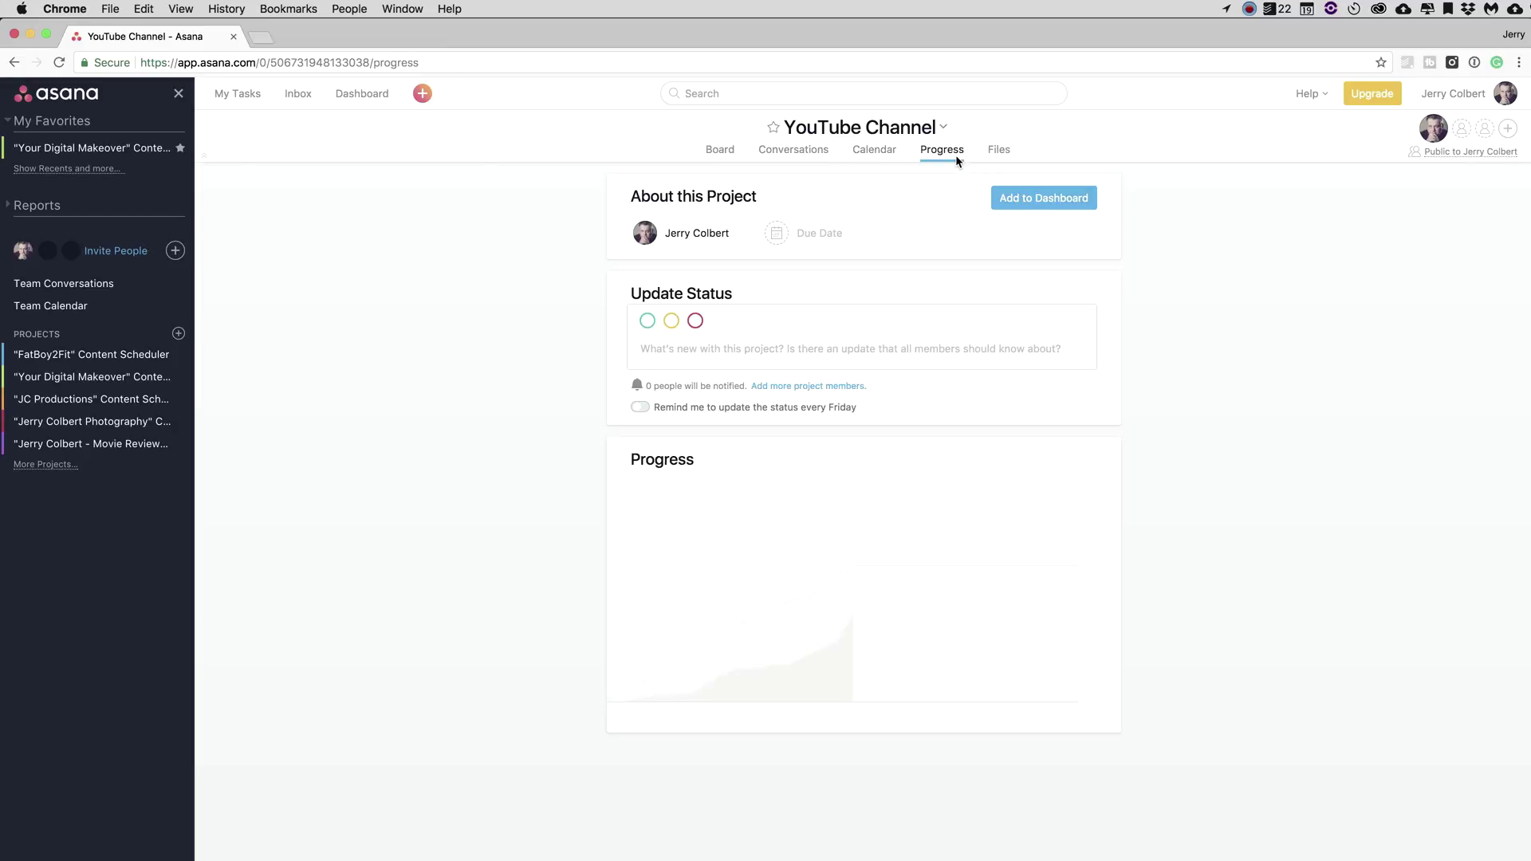
pyautogui.click(999, 152)
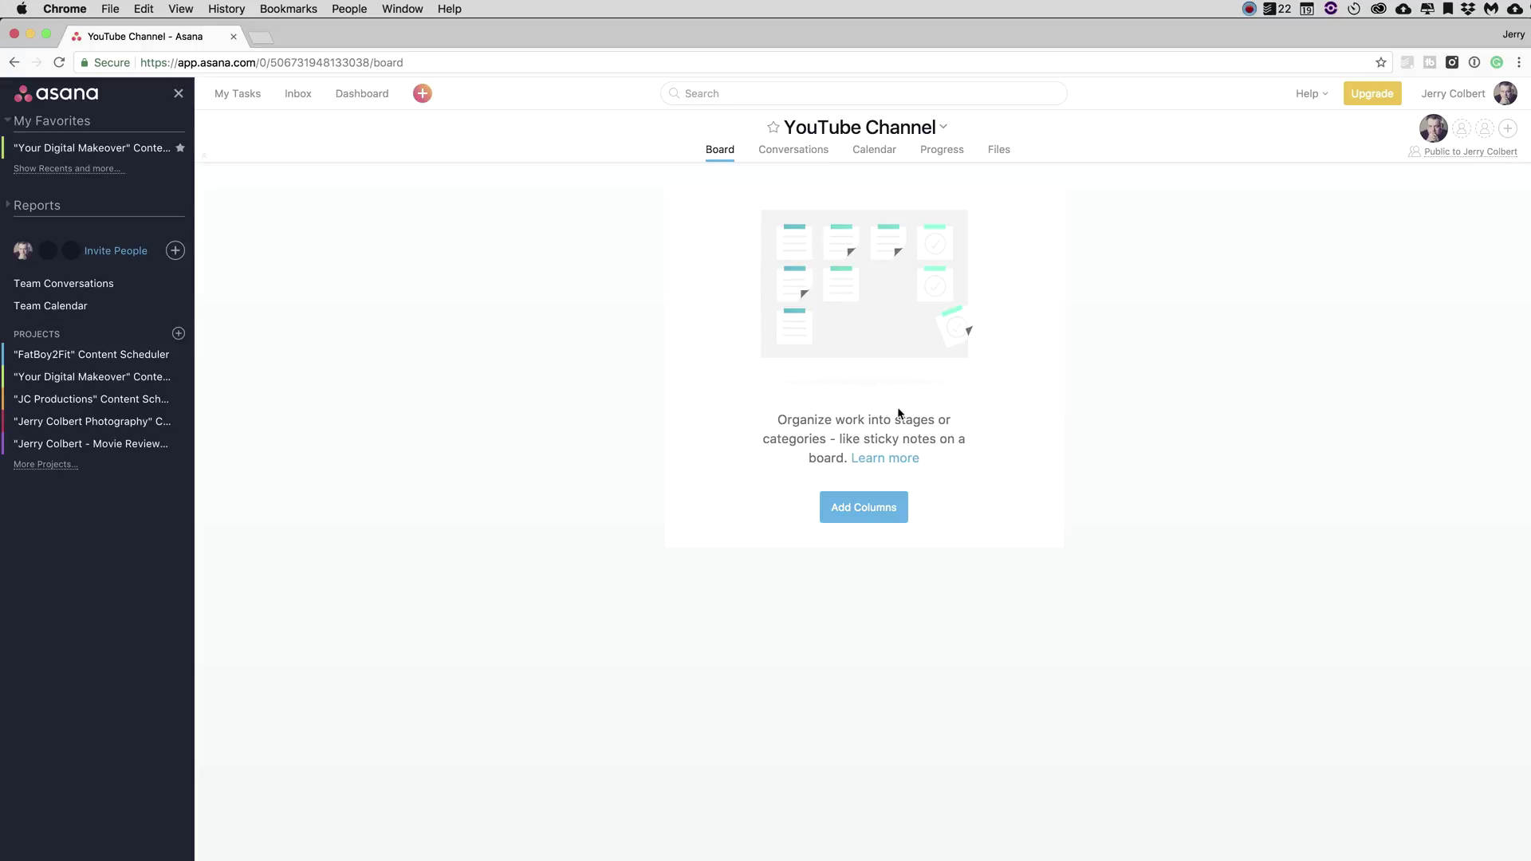
# Add five columns to the project board: "Ideas for Channel", "In Production", "Post Production", "Scheduled" and "Published".
pyautogui.click(875, 514)
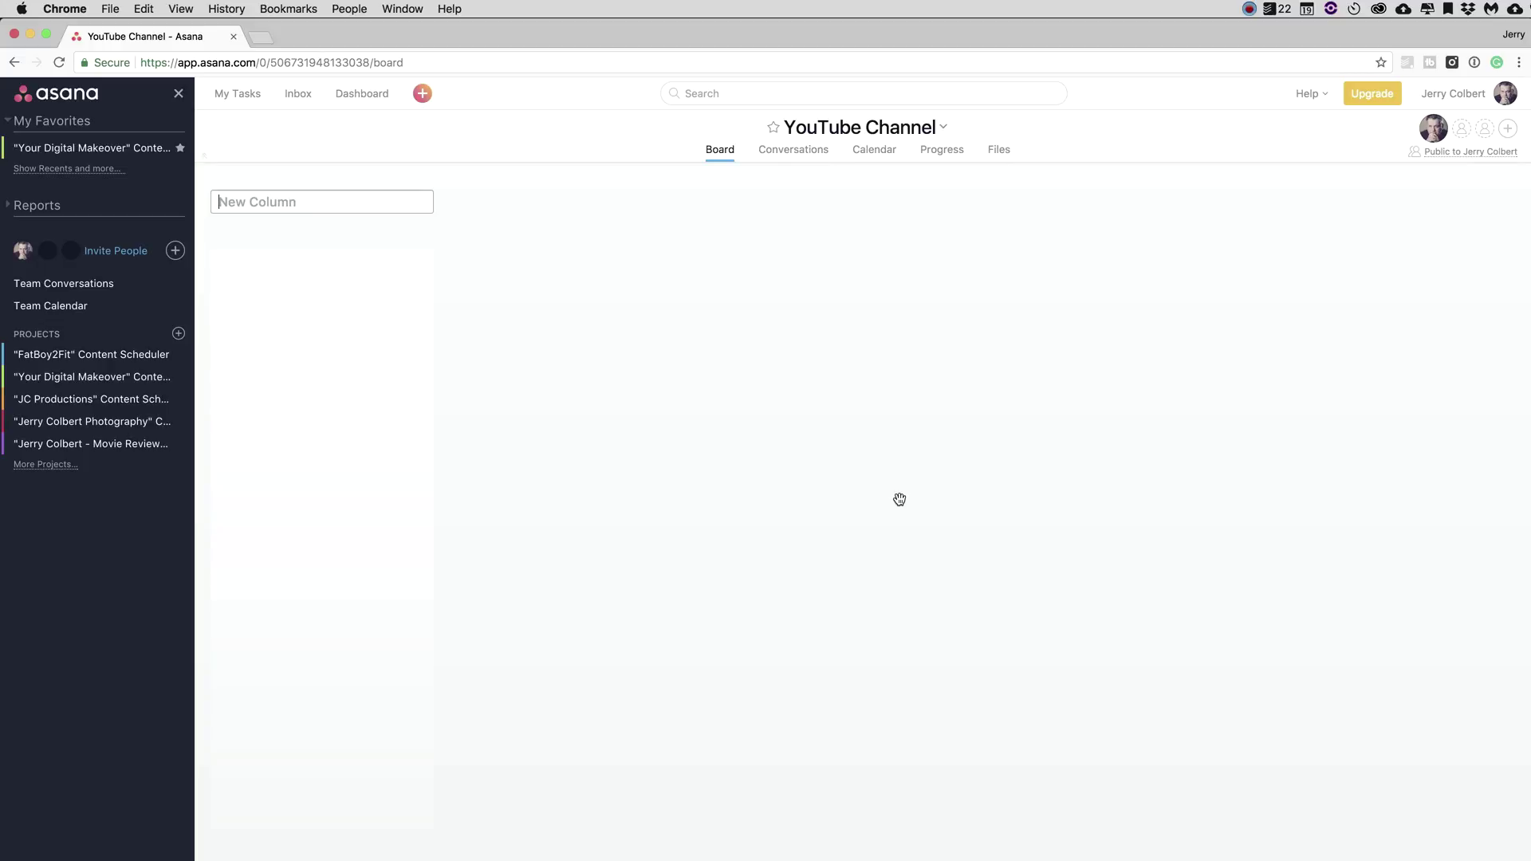
pyautogui.write('Ideas for Channel')
pyautogui.press('Return')
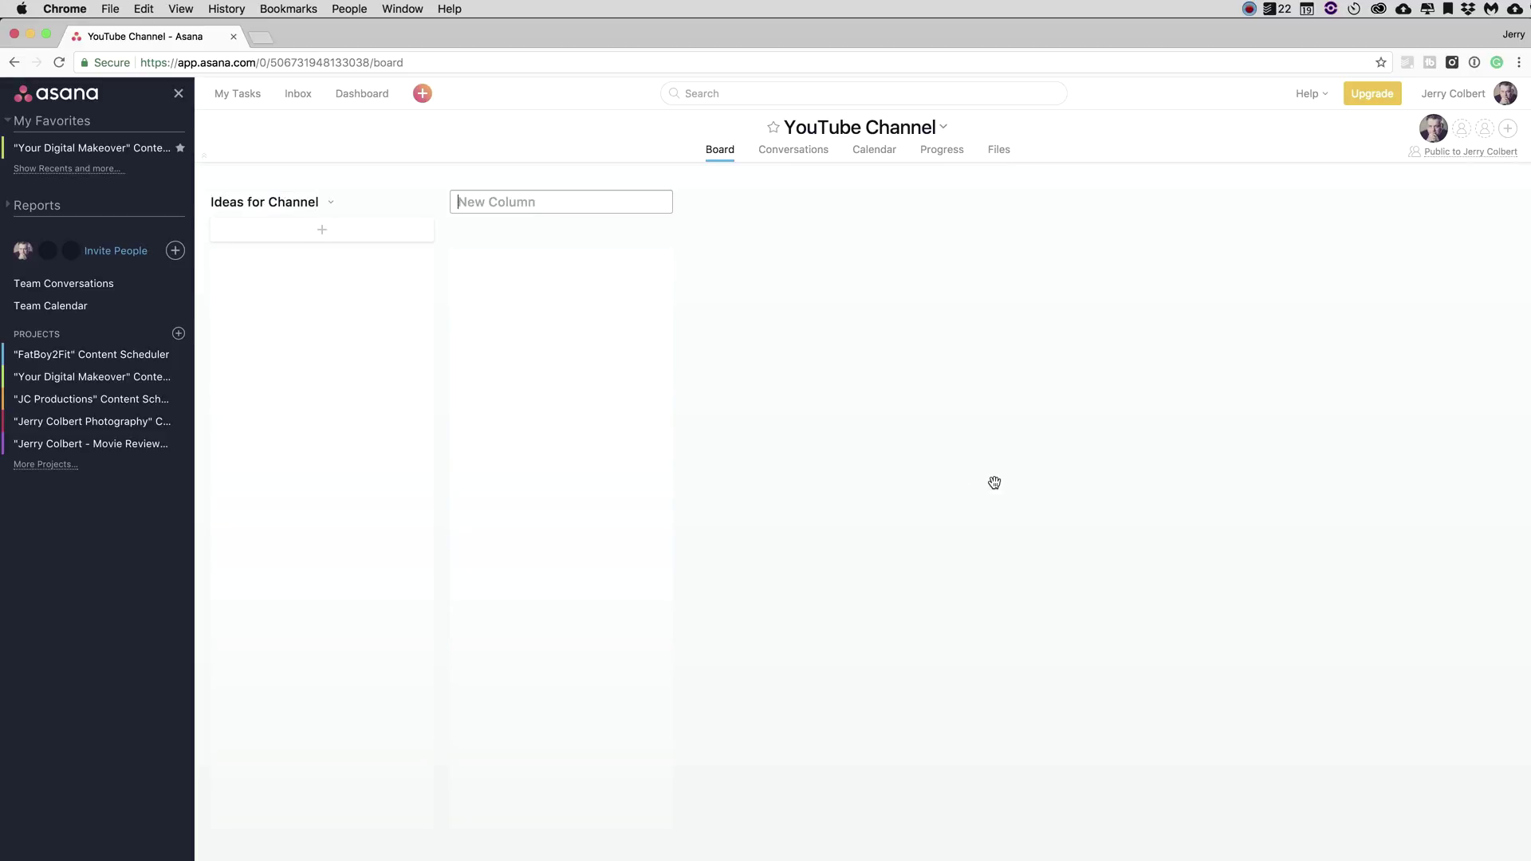
pyautogui.write('In Production')
pyautogui.press('Return')
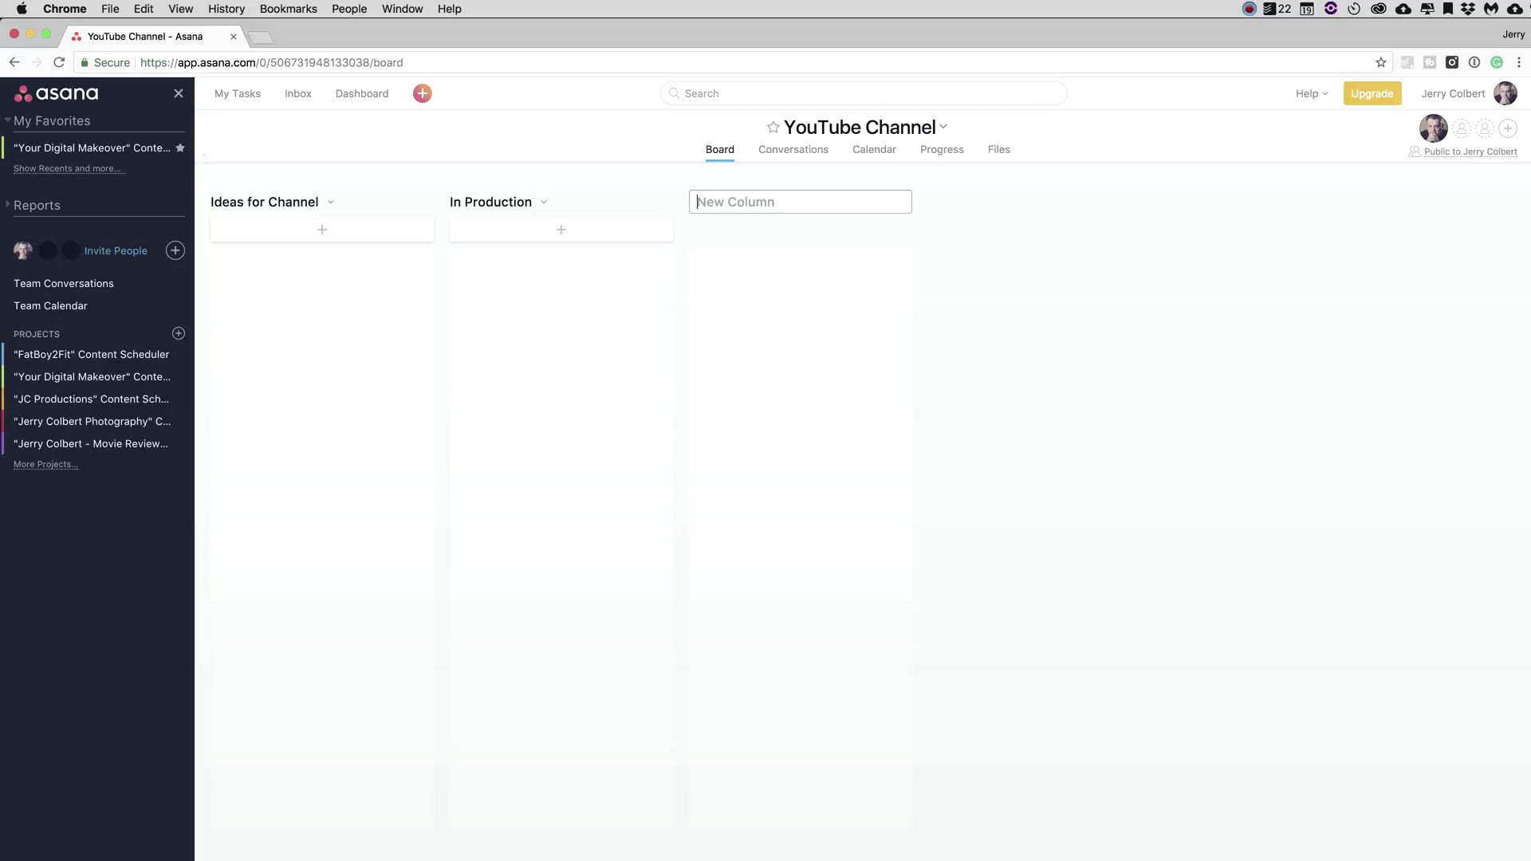
pyautogui.write('Post Production')
pyautogui.press('Return')
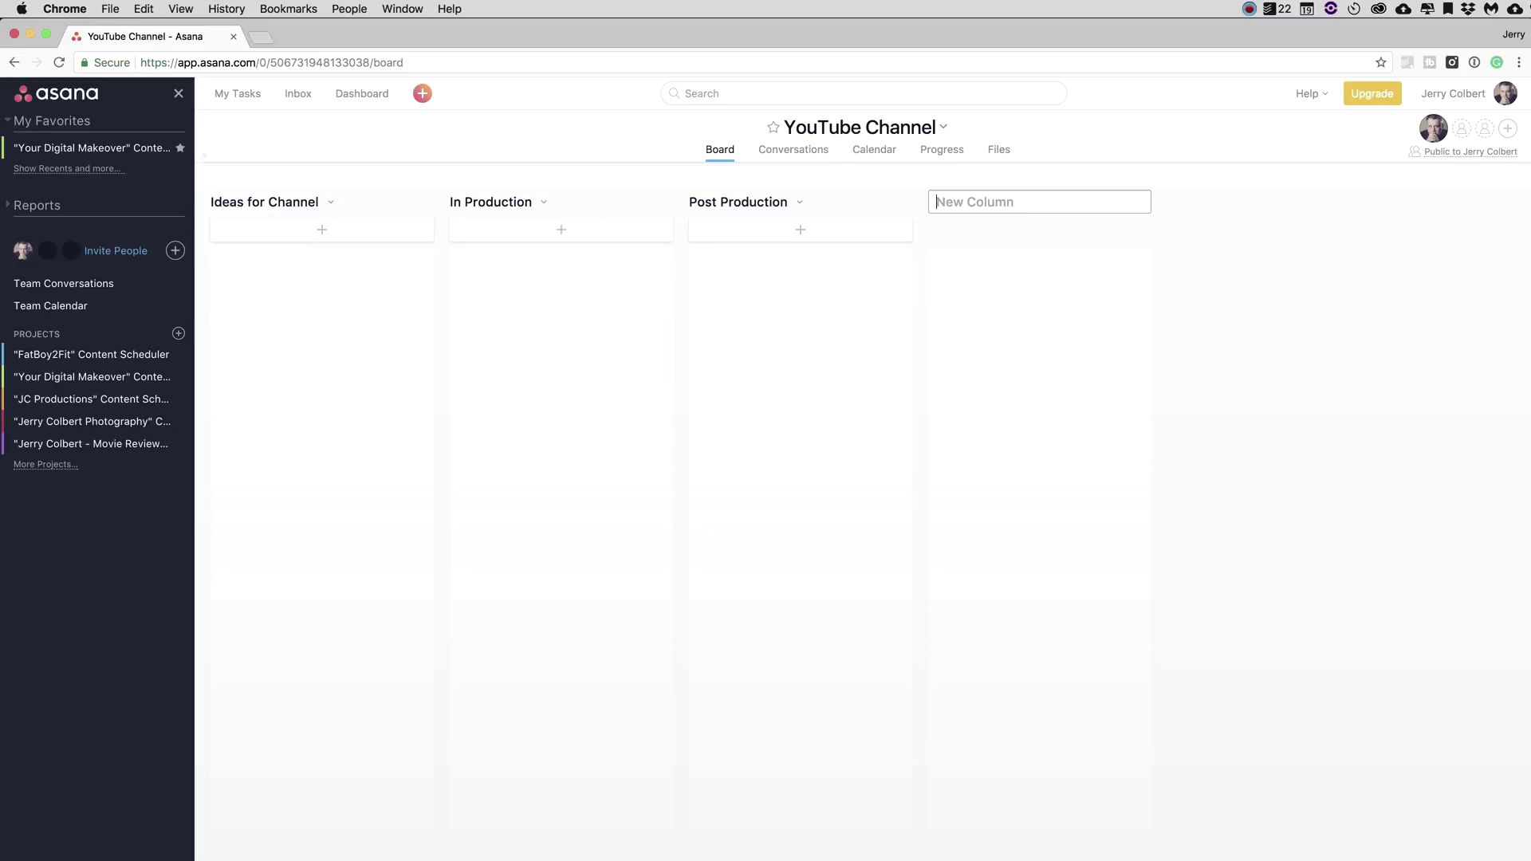
pyautogui.write('Scheduled')
pyautogui.press('Return')
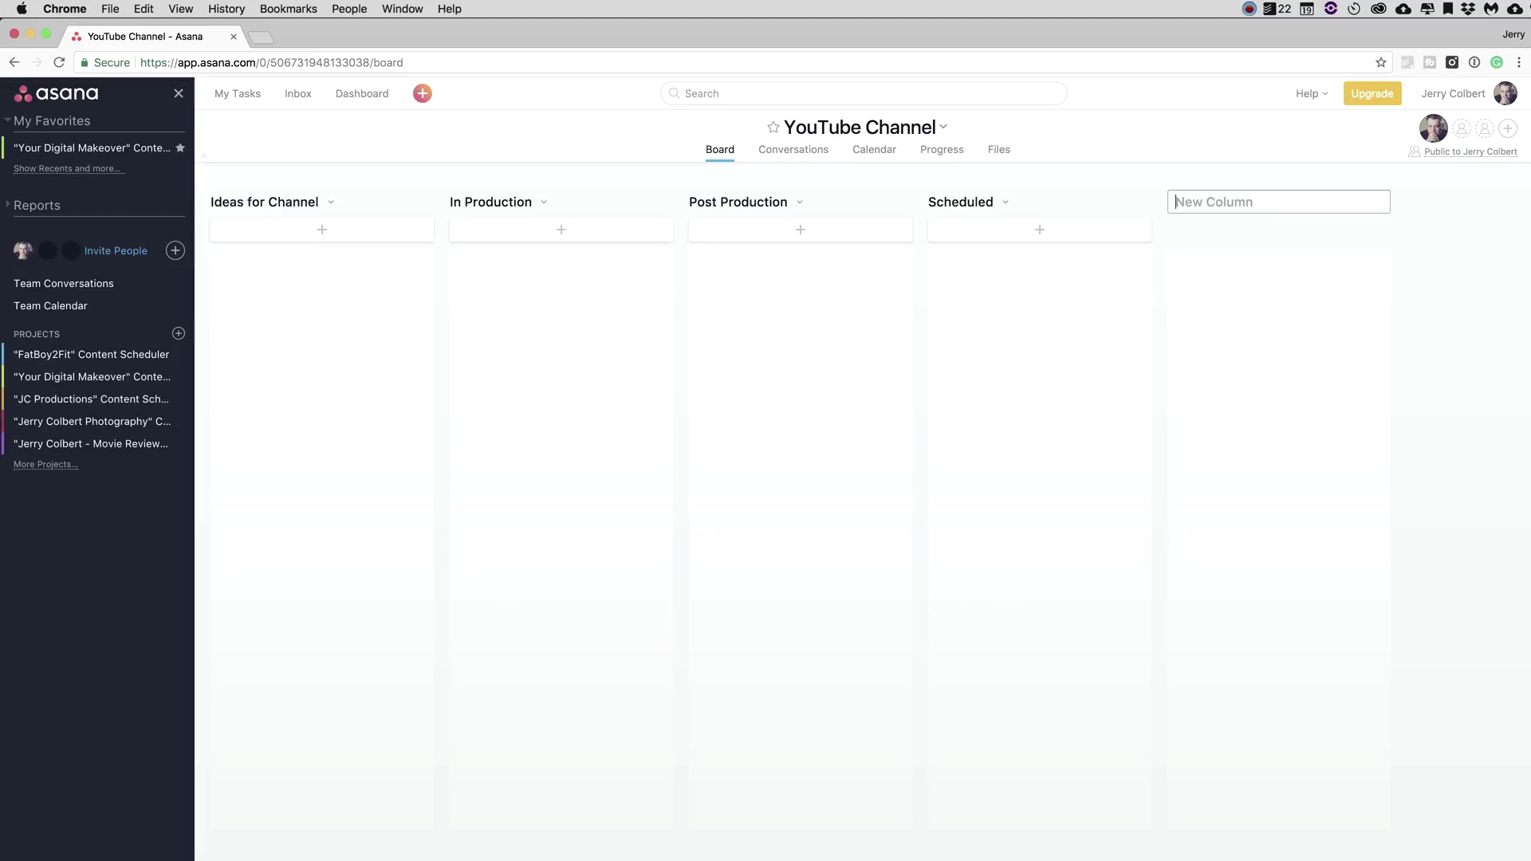
pyautogui.write('Published')
pyautogui.press('Return')
pyautogui.hscroll(-3, 756, 571)
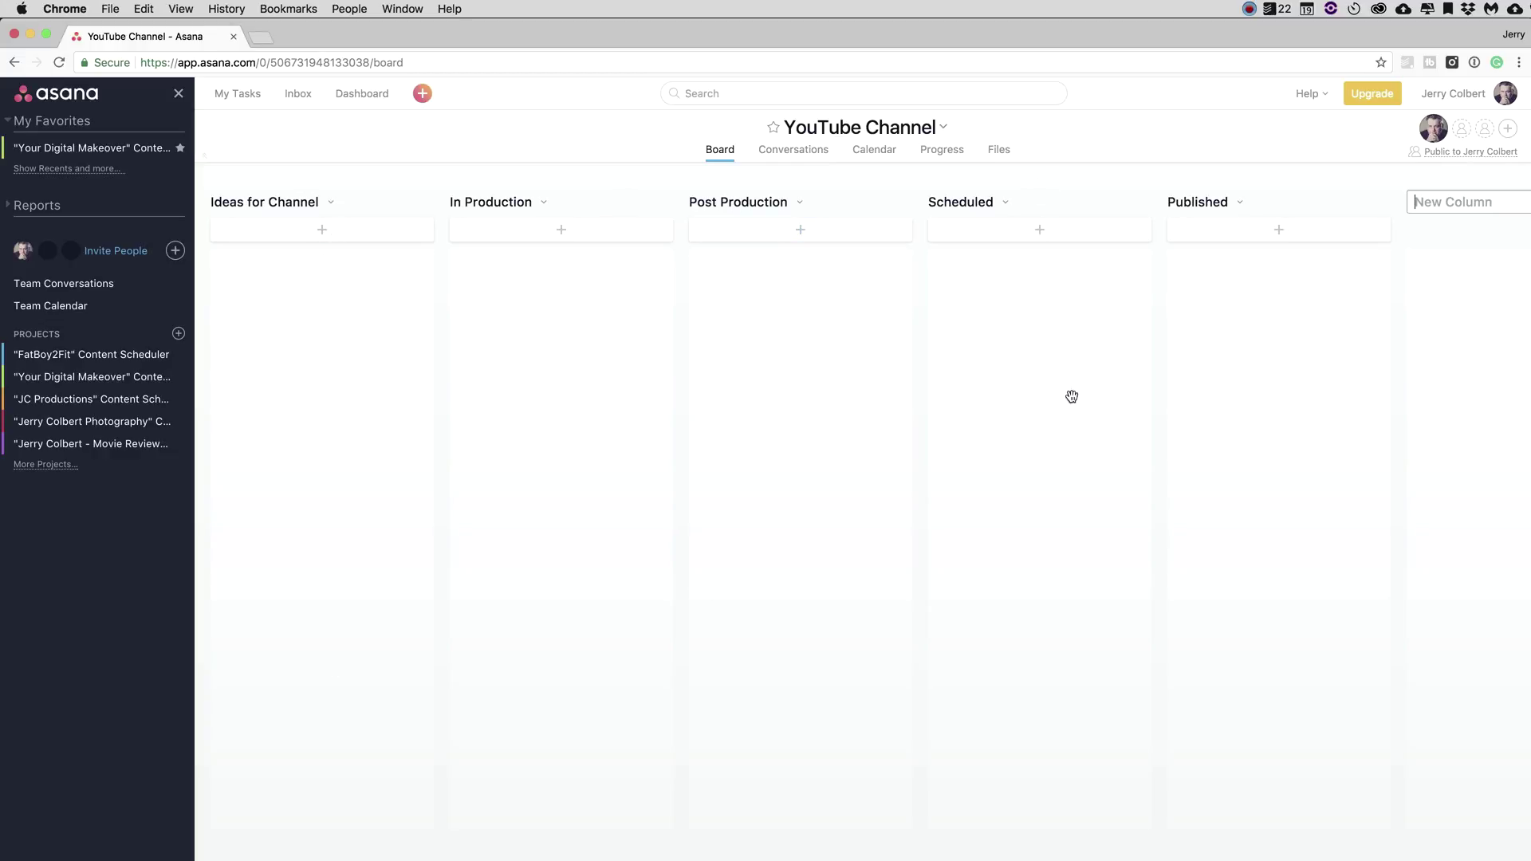
# Add a task card named "YouTube Video on Mice" to the Ideas for Channel column.
pyautogui.click(325, 232)
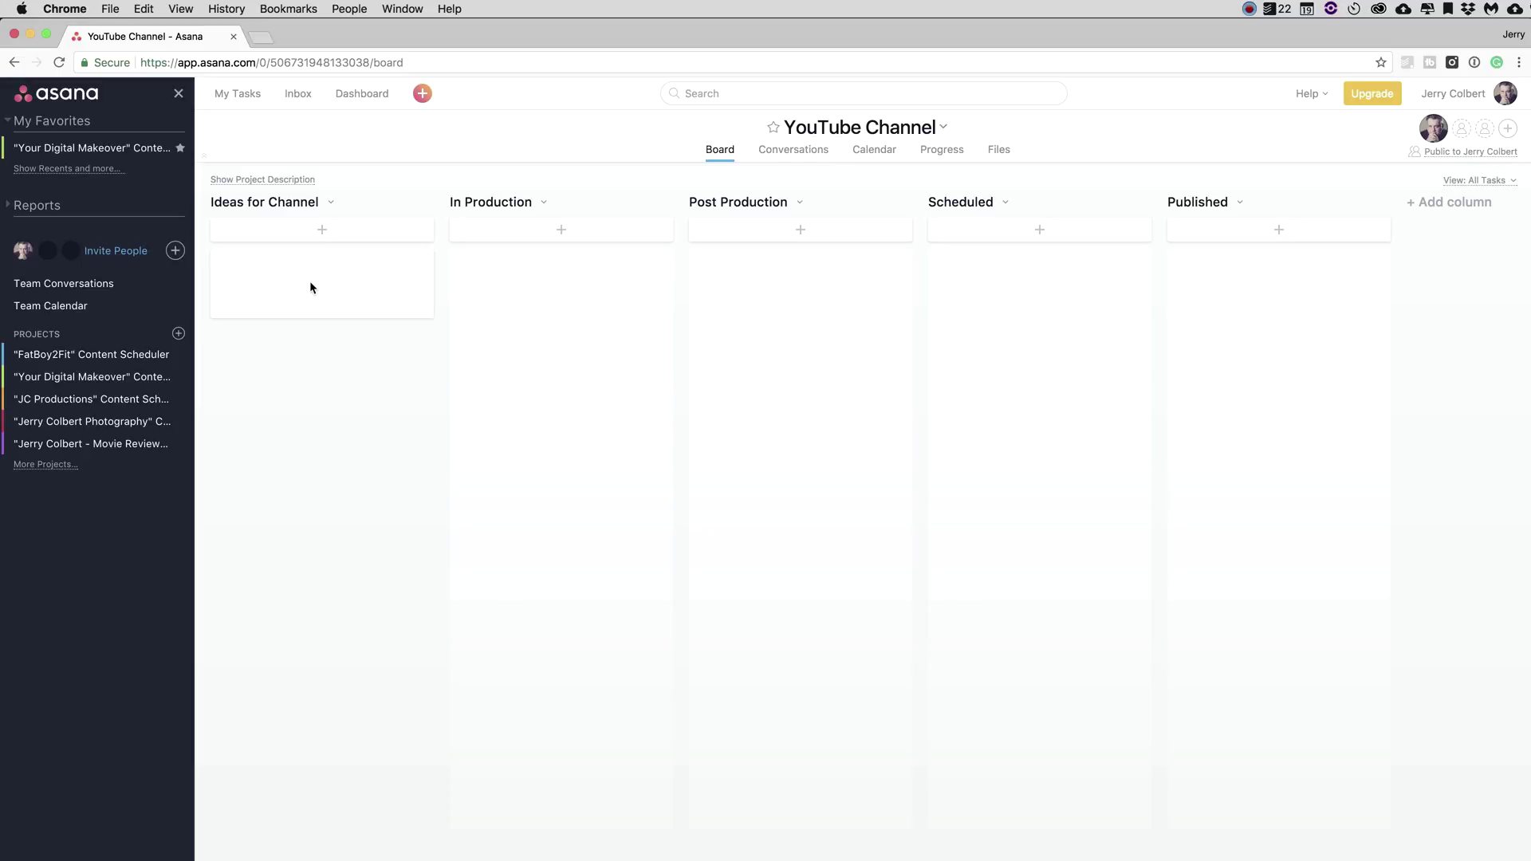
pyautogui.write('YouTube Video on Mice')
pyautogui.press('Return')
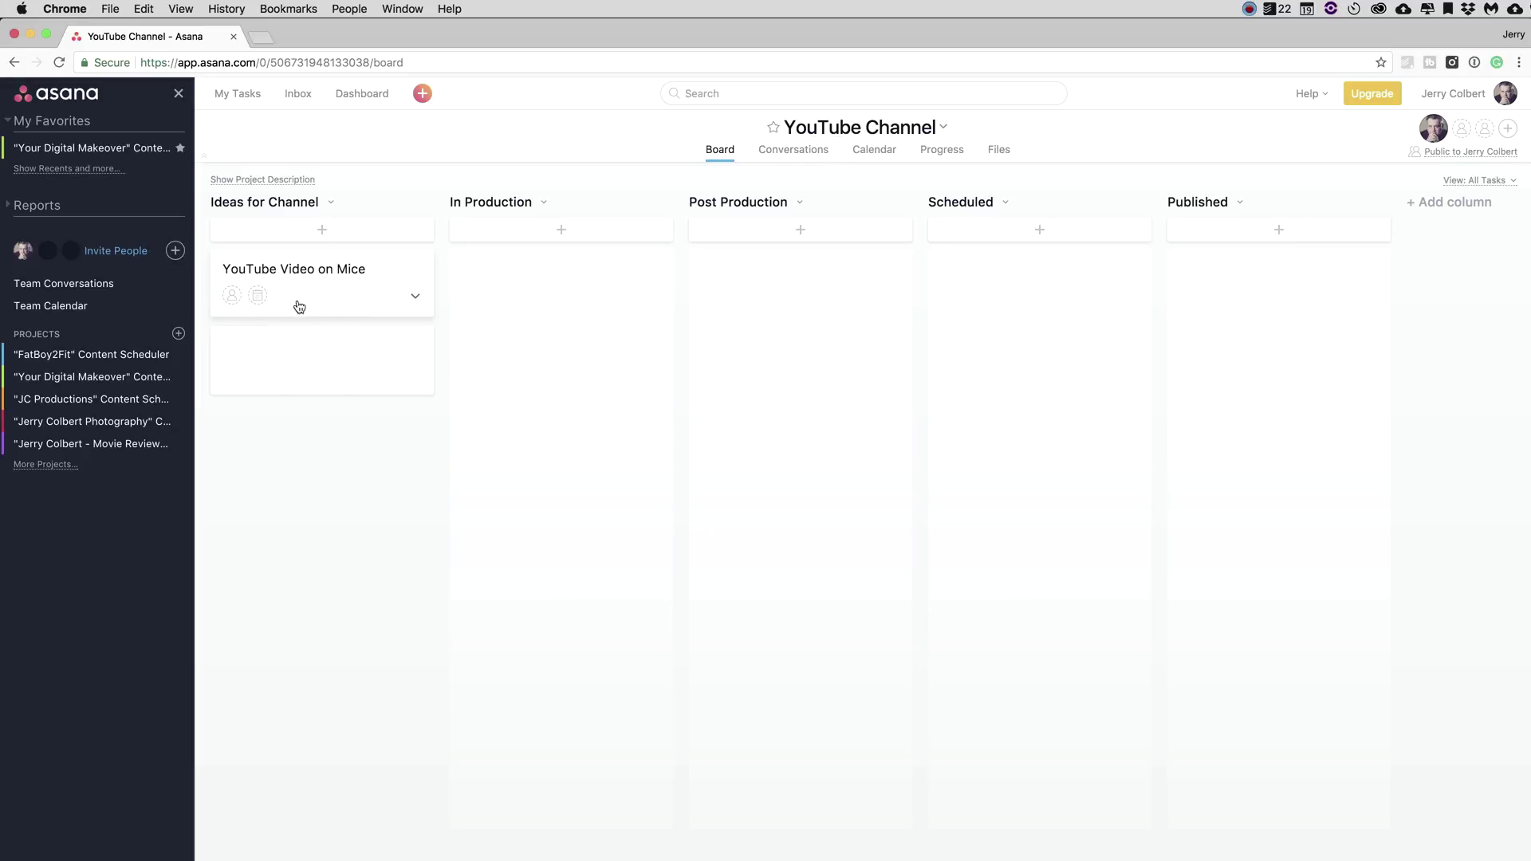
# Give the YouTube Video on Mice task the description "This video is about mice and their interaction with cats.".
pyautogui.click(335, 285)
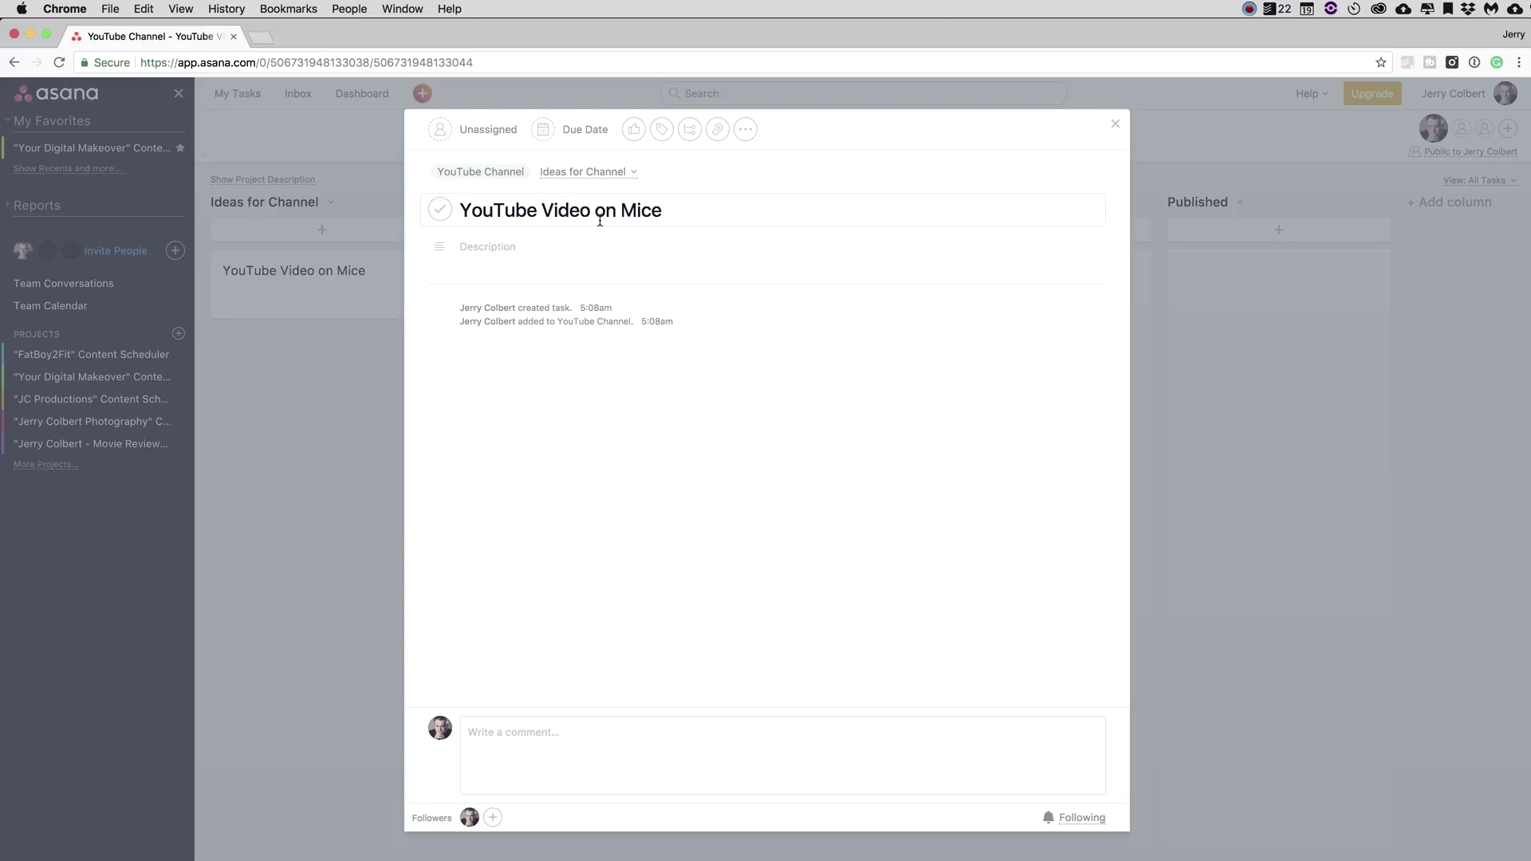
pyautogui.click(528, 251)
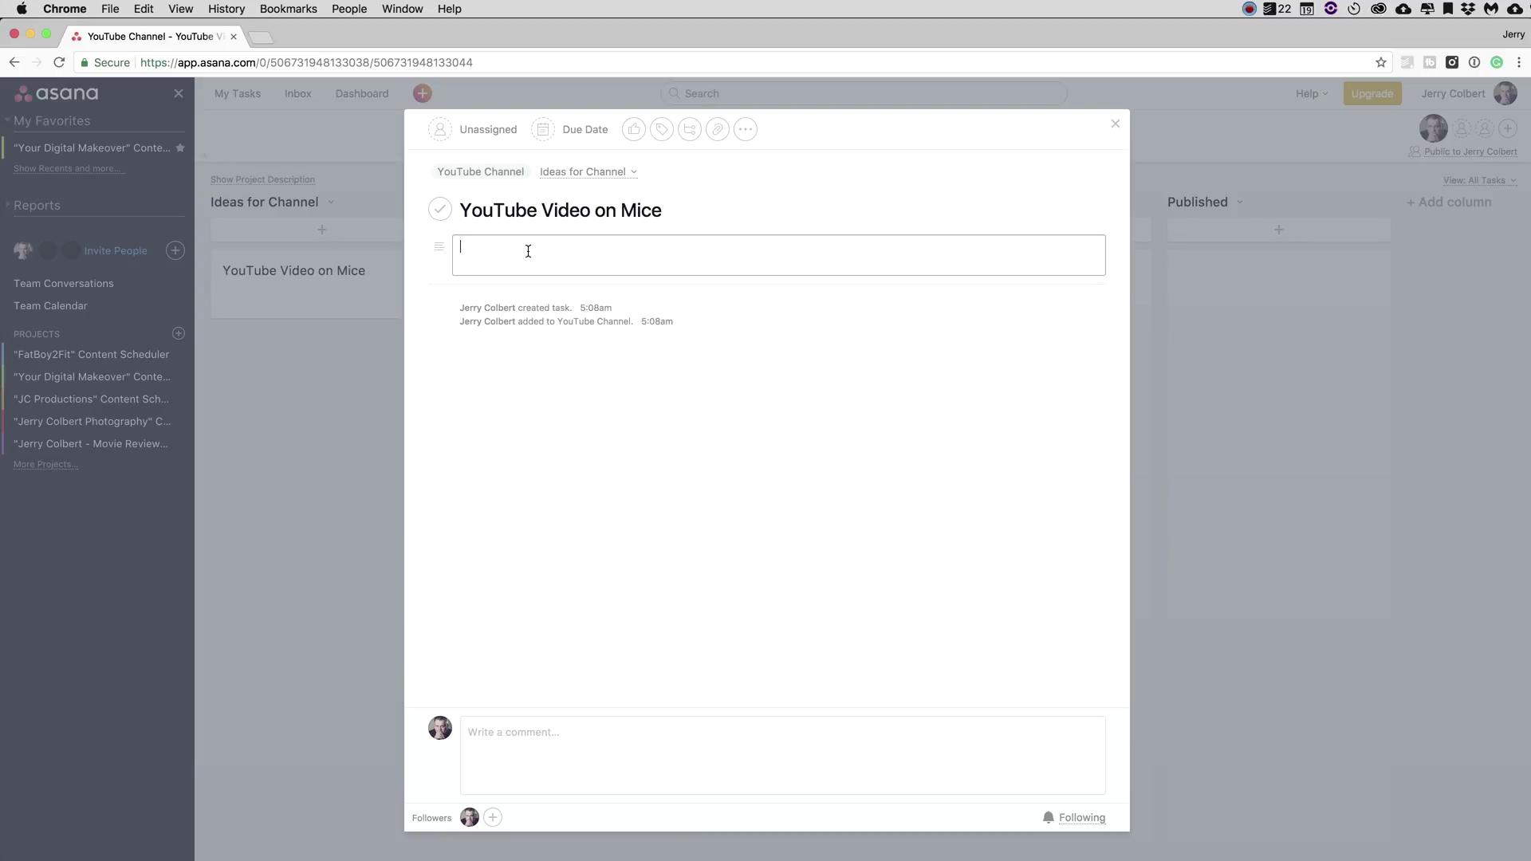
pyautogui.write('This video is about mice and their inte')
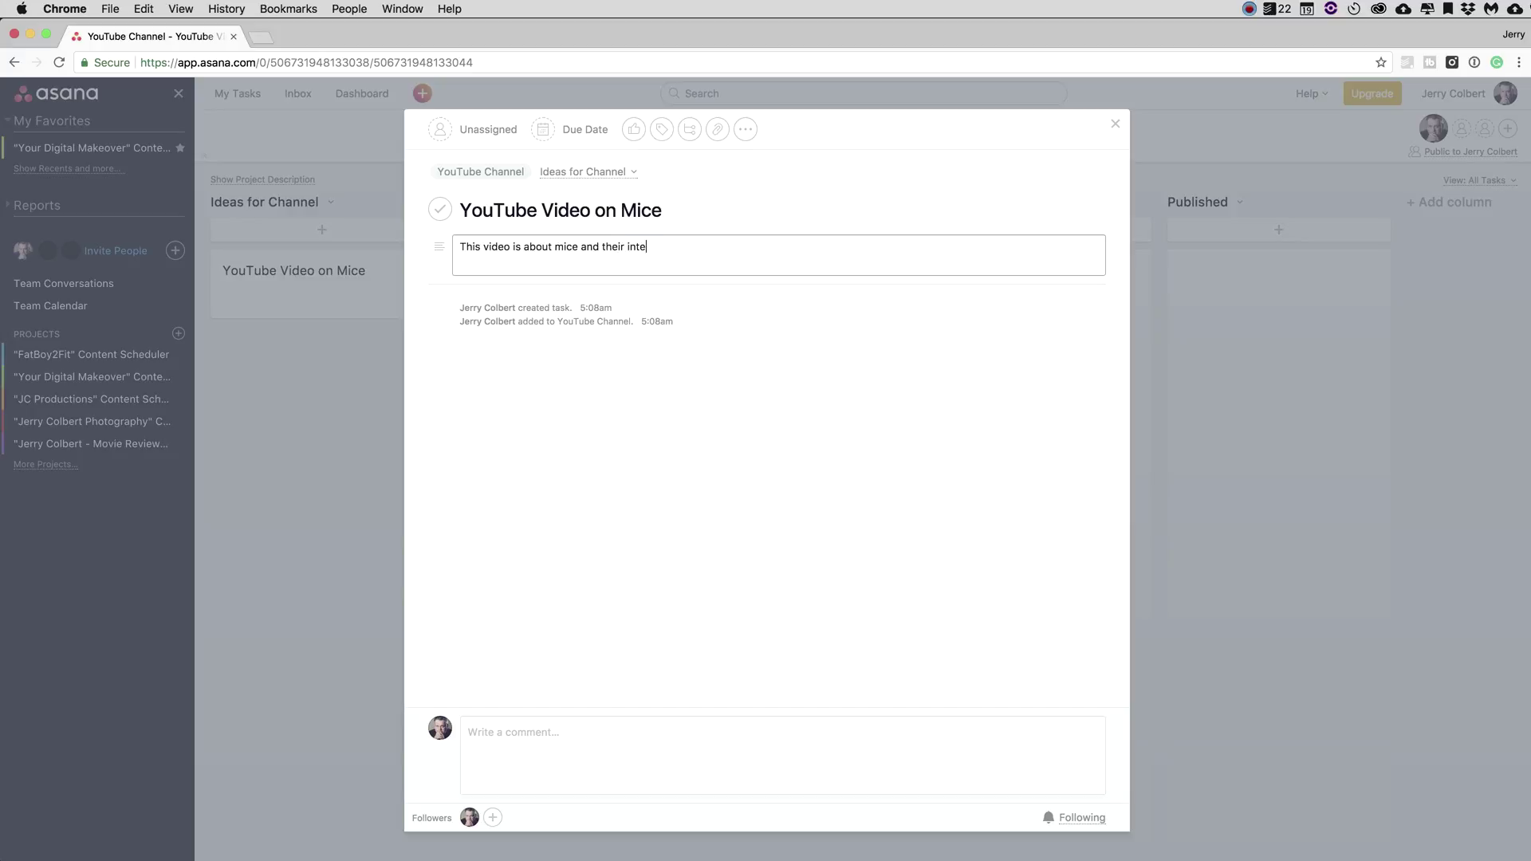
pyautogui.write('raction with cats.')
pyautogui.click(609, 377)
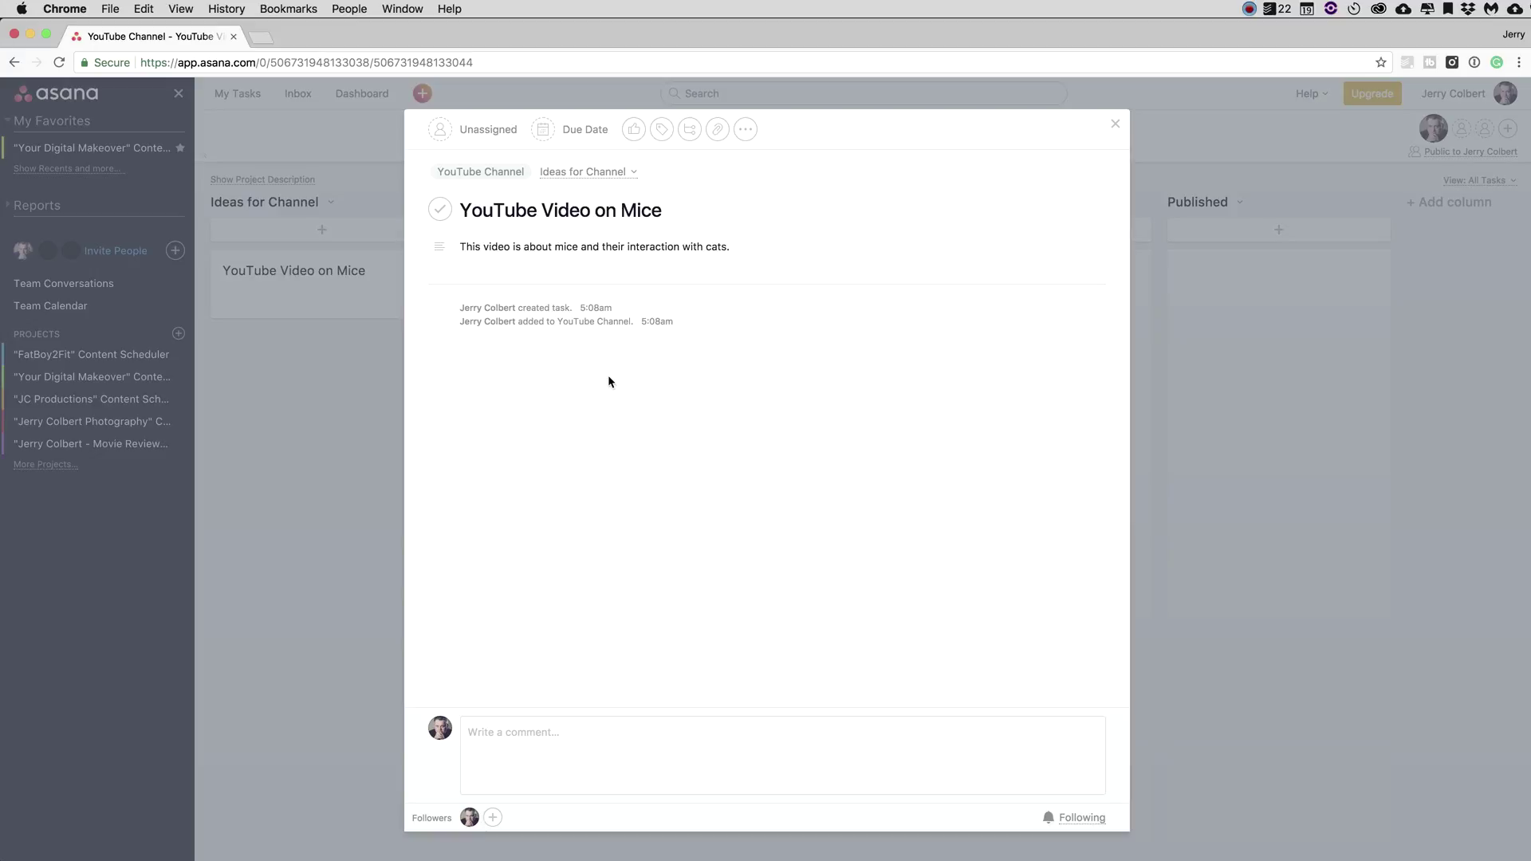
# Post the comment "Make sure mice have everything they need to ride on back of cats." on the YouTube Video on Mice task.
pyautogui.click(587, 732)
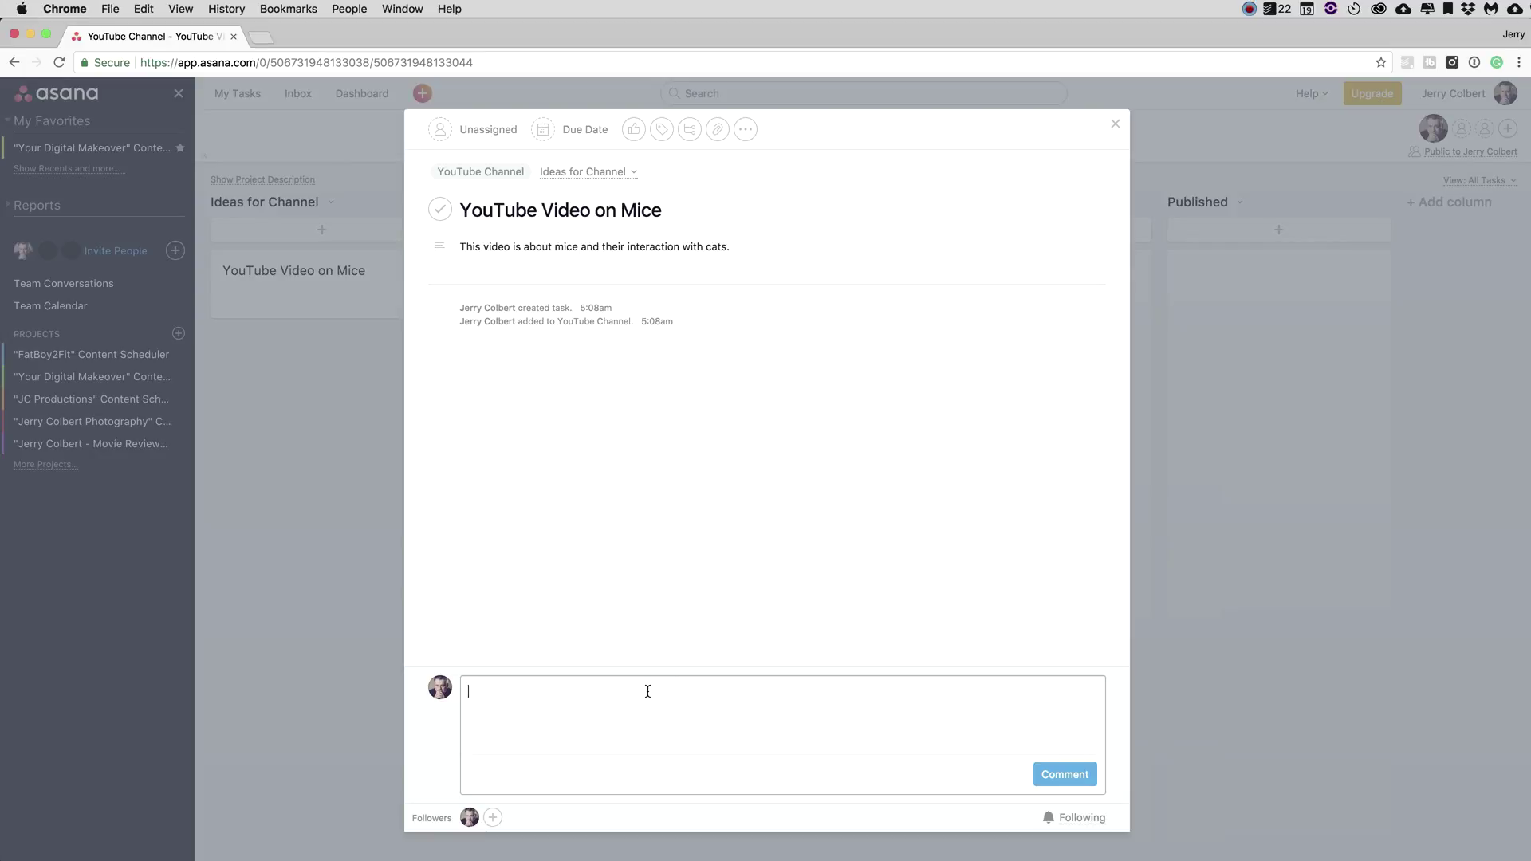
pyautogui.write('Make sure mice have everything they n')
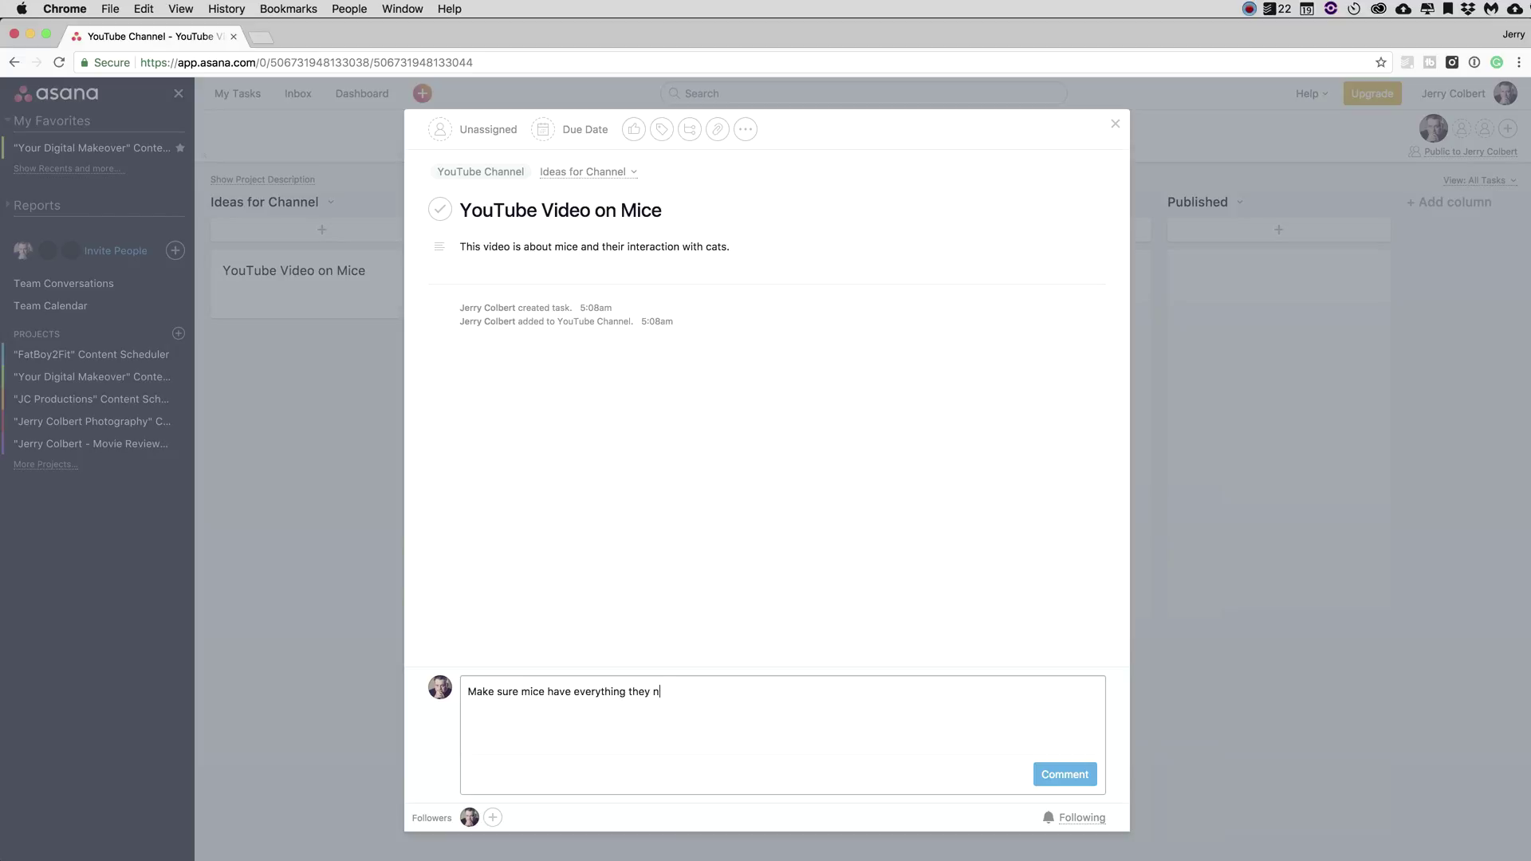
pyautogui.write('eed to ride on back of cats.')
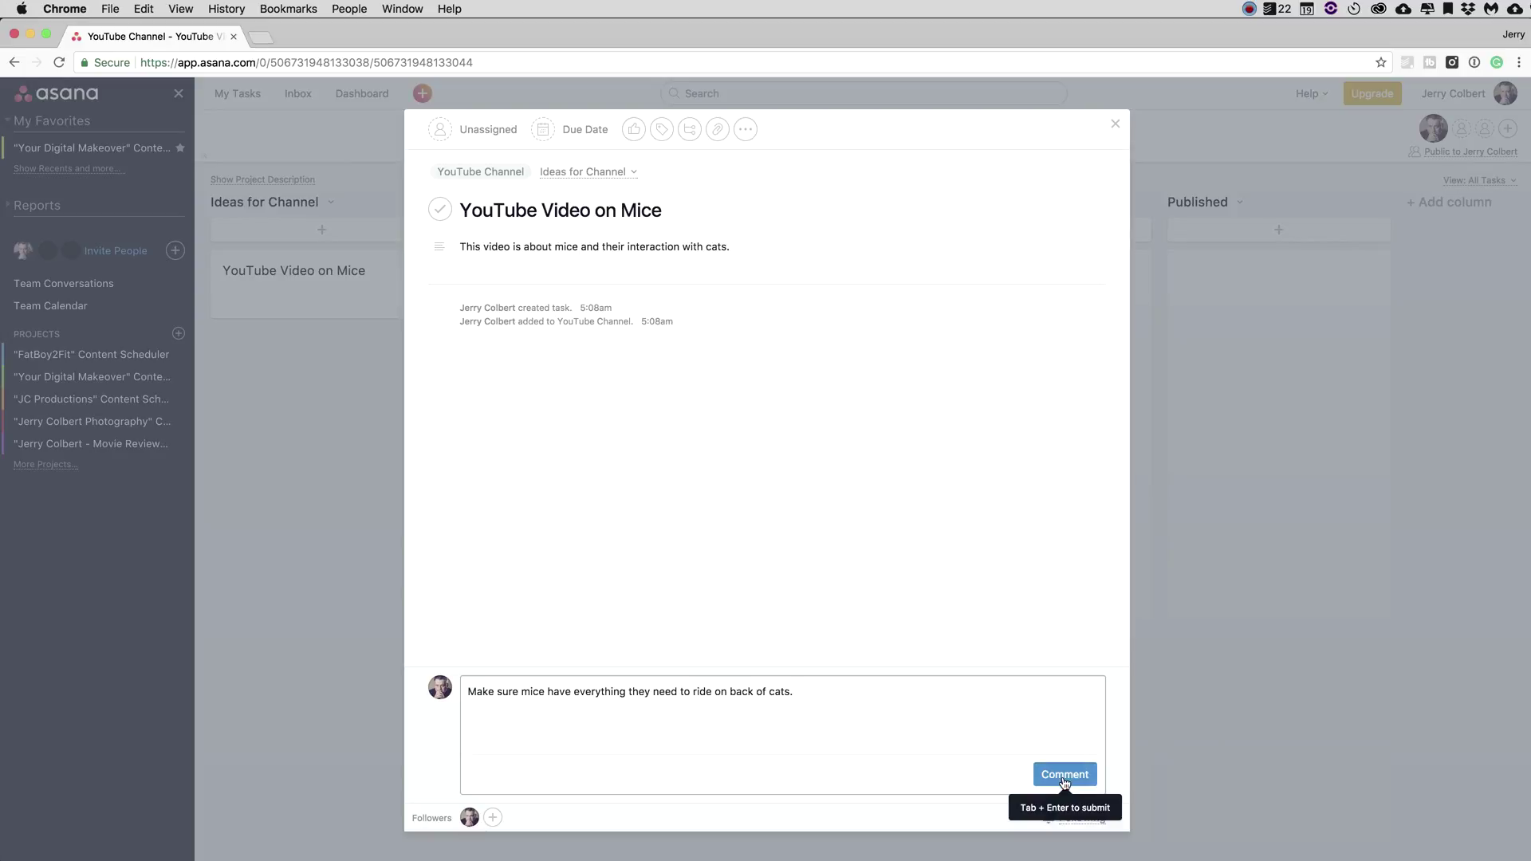
pyautogui.click(1064, 777)
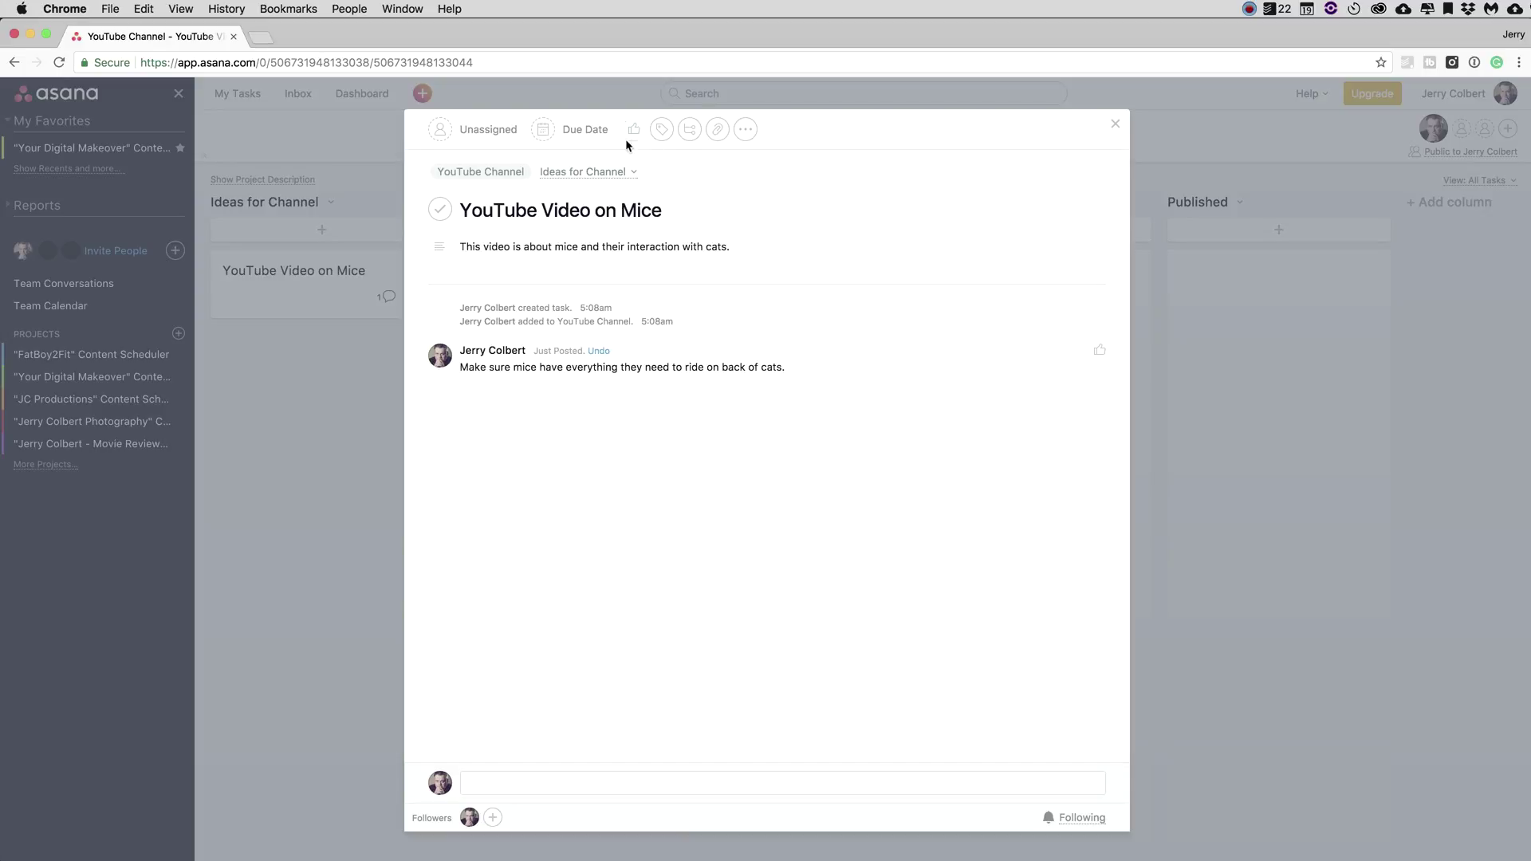
# Assign the YouTube Video on Mice task to yourself and set its due date to Thursday, December 21, 2017.
pyautogui.click(481, 134)
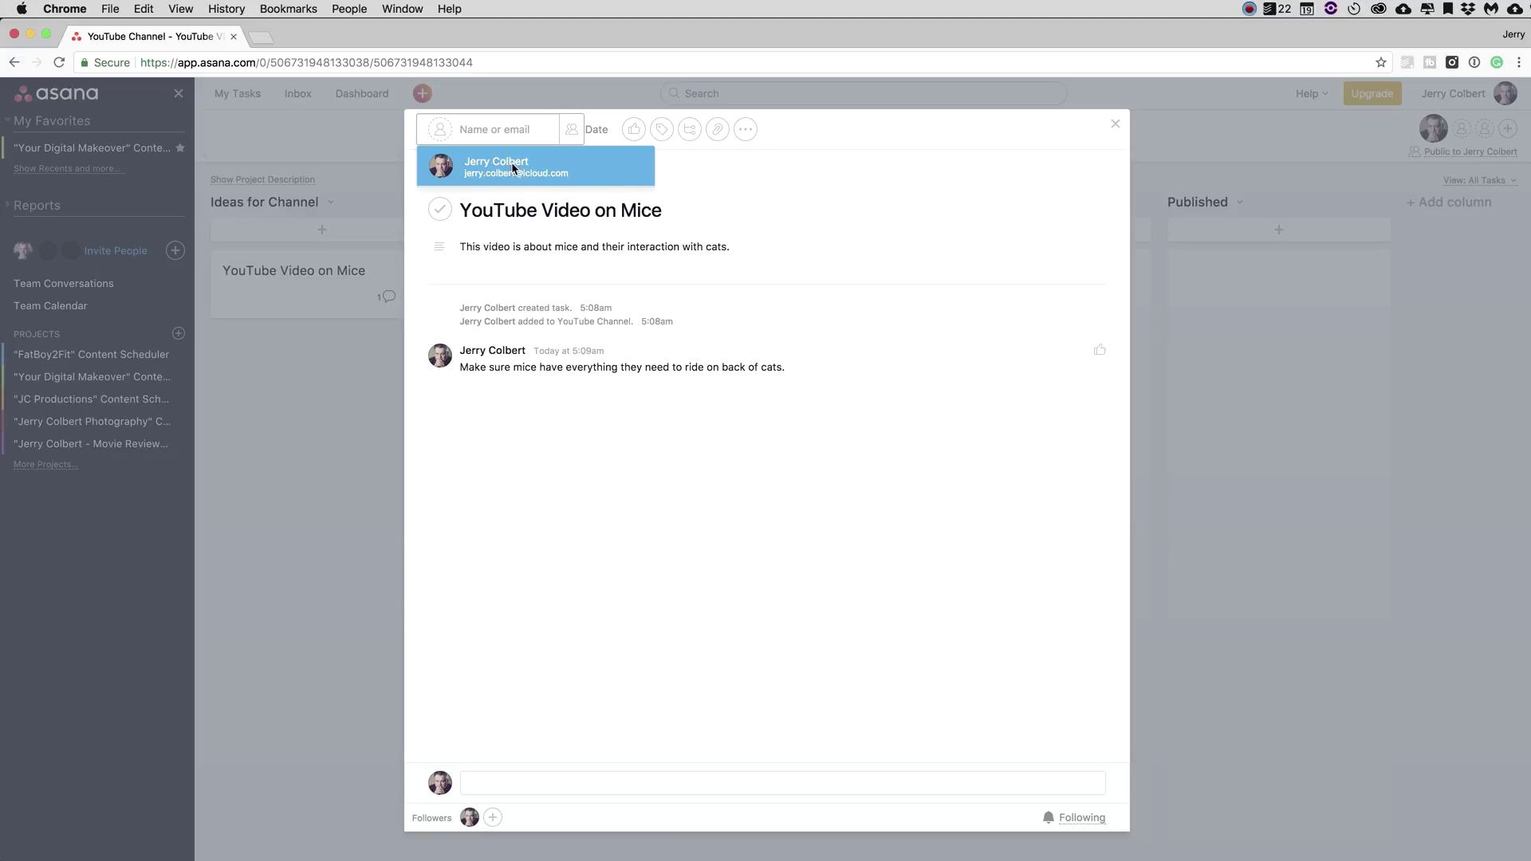
pyautogui.click(517, 171)
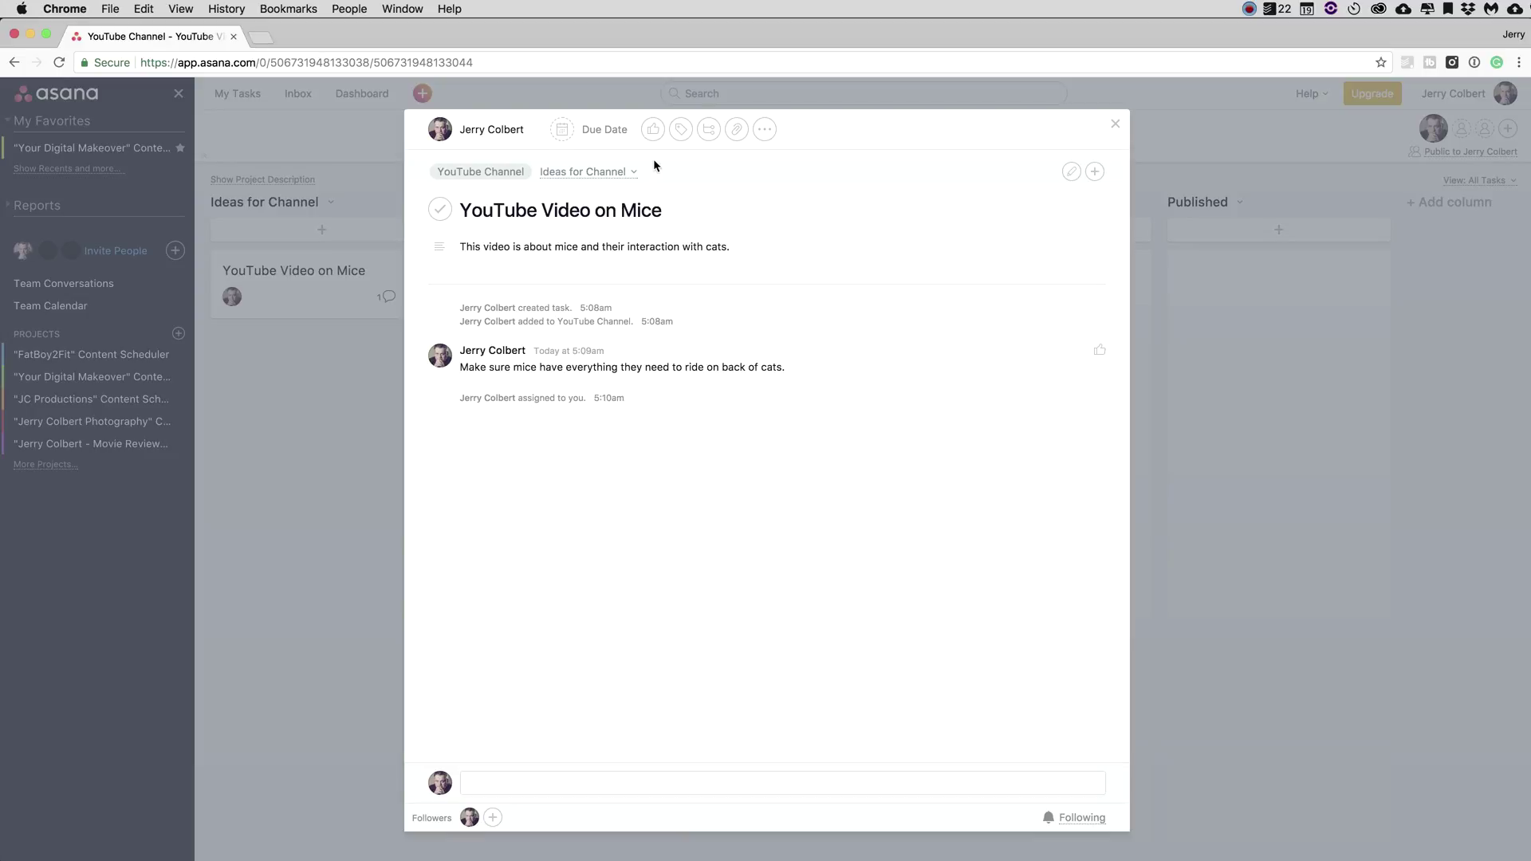
pyautogui.click(599, 129)
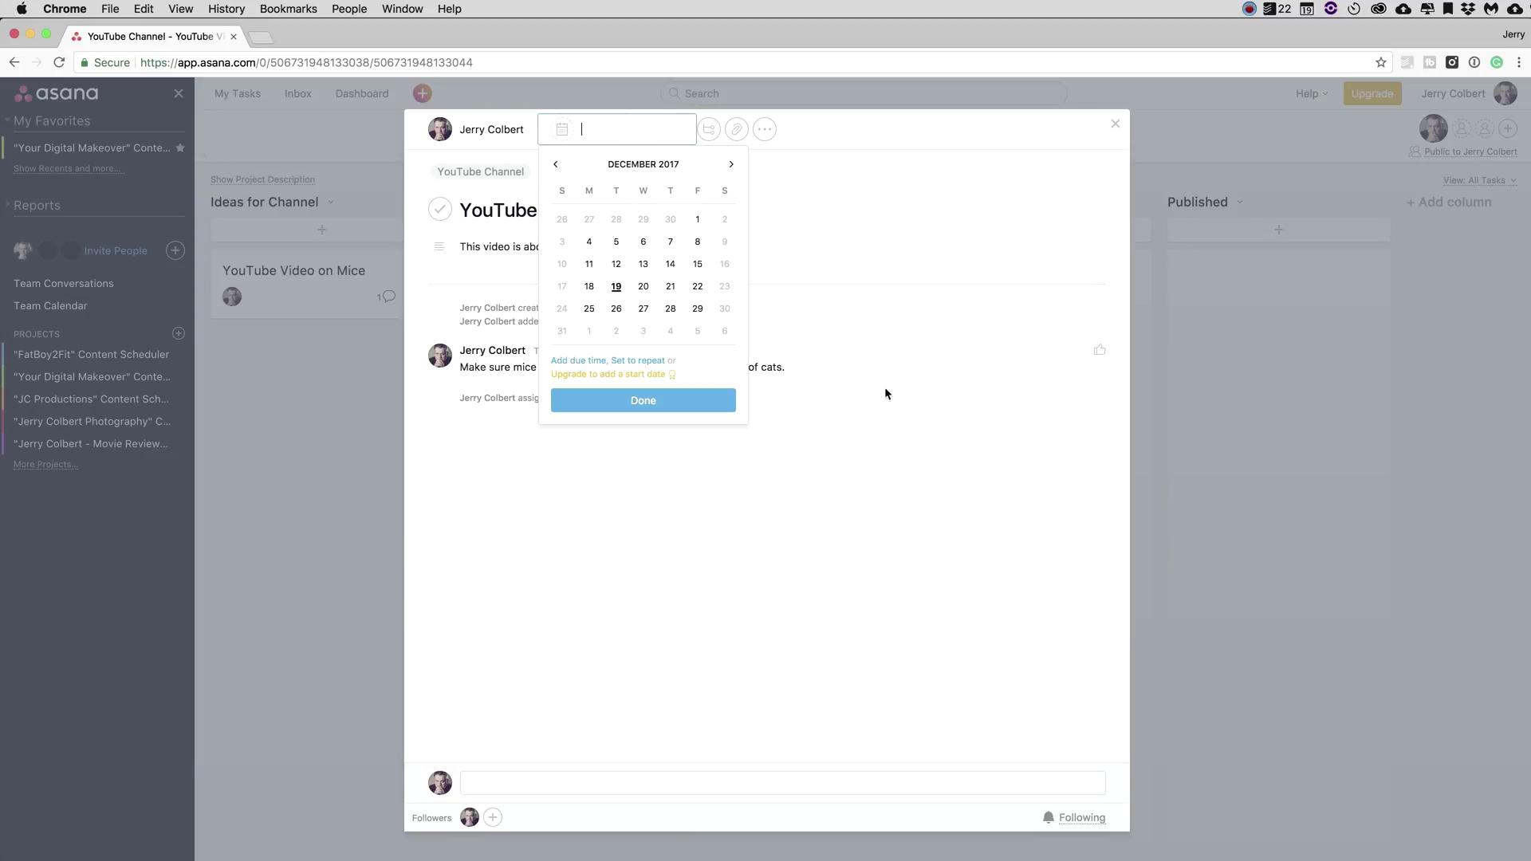
pyautogui.click(670, 288)
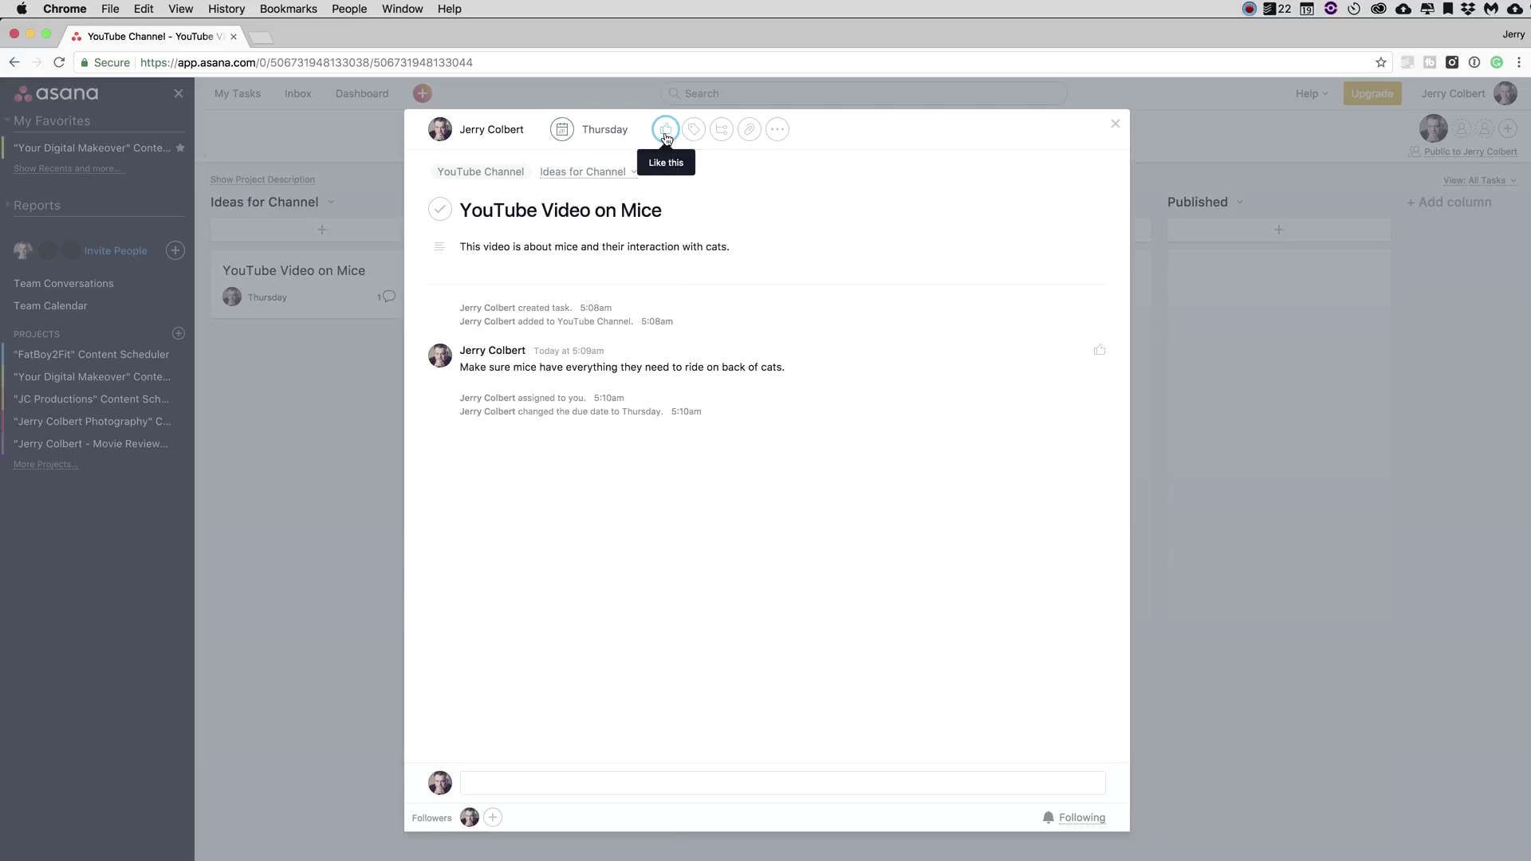
# Tag the YouTube Video on Mice task with the existing "Your Digital Makeover" tag.
pyautogui.click(694, 129)
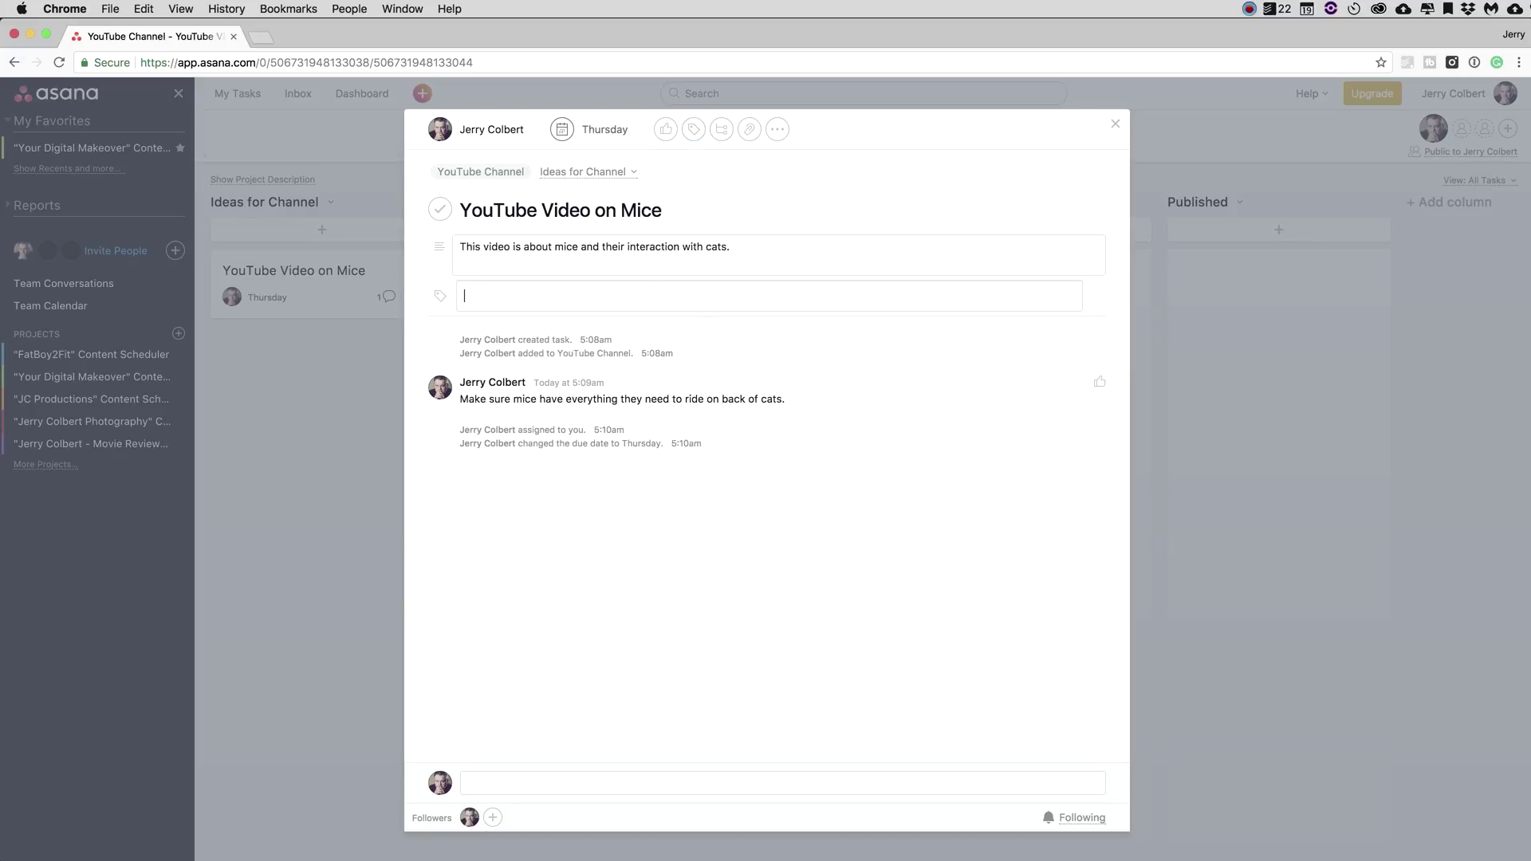
pyautogui.write('YouTuv')
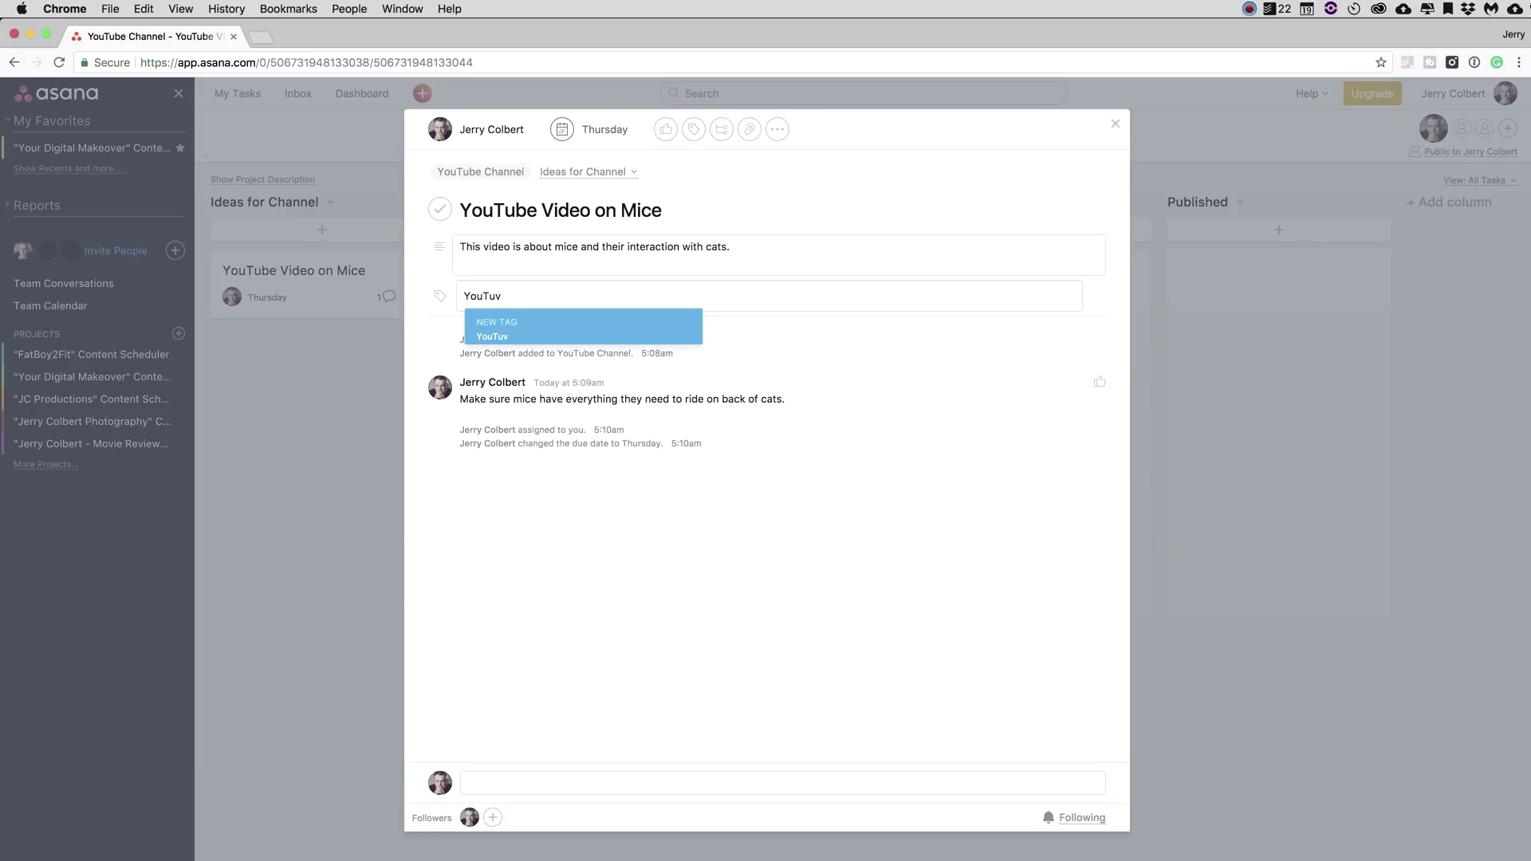
pyautogui.write('be')
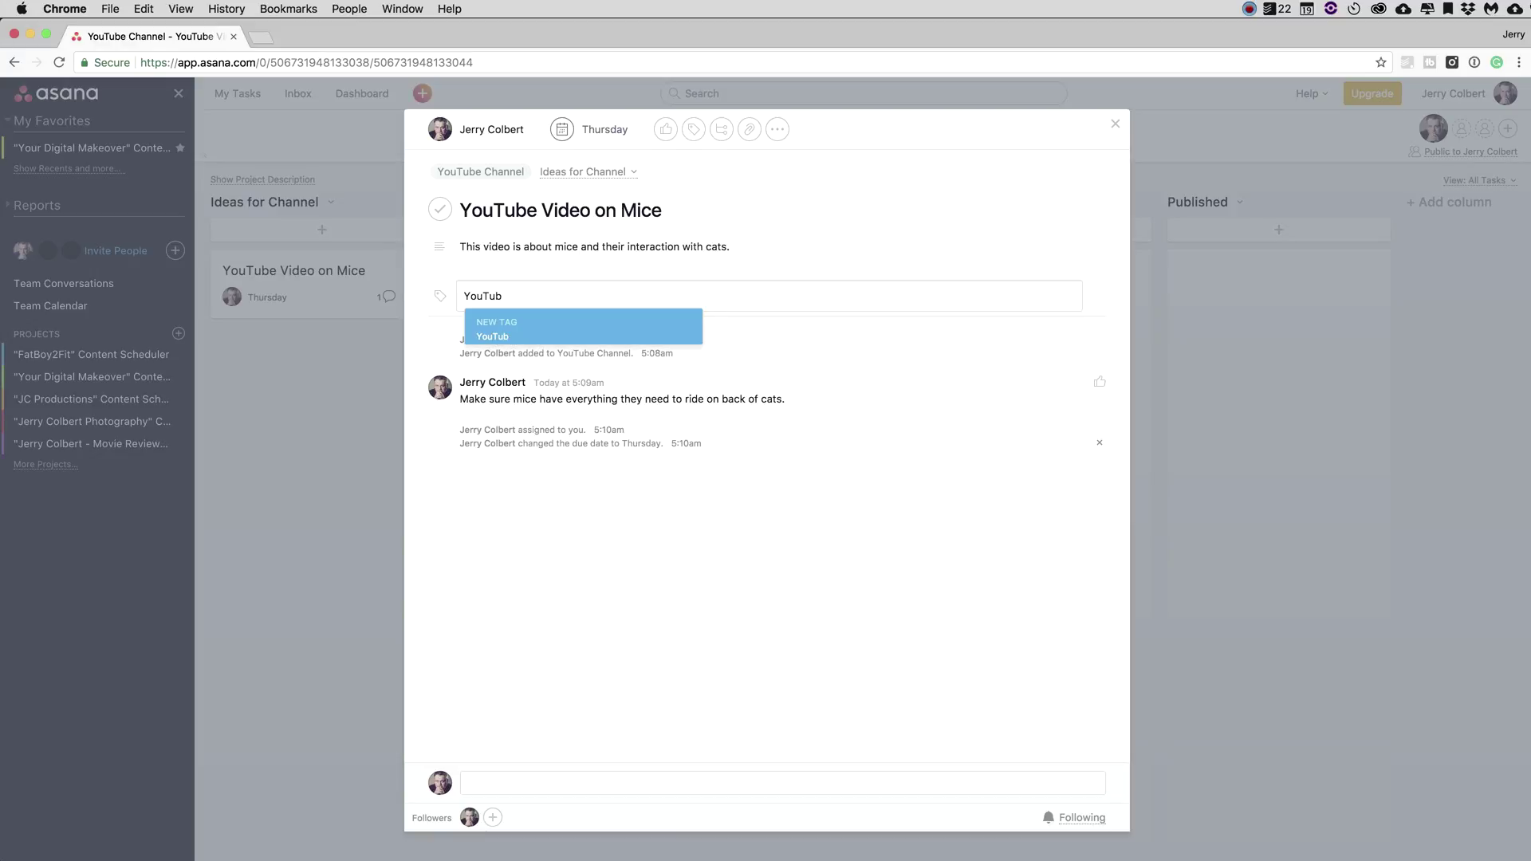
pyautogui.press('BackSpace')
pyautogui.press('BackSpace')
pyautogui.press('BackSpace')
pyautogui.press('BackSpace')
pyautogui.press('BackSpace')
pyautogui.press('BackSpace')
pyautogui.press('BackSpace')
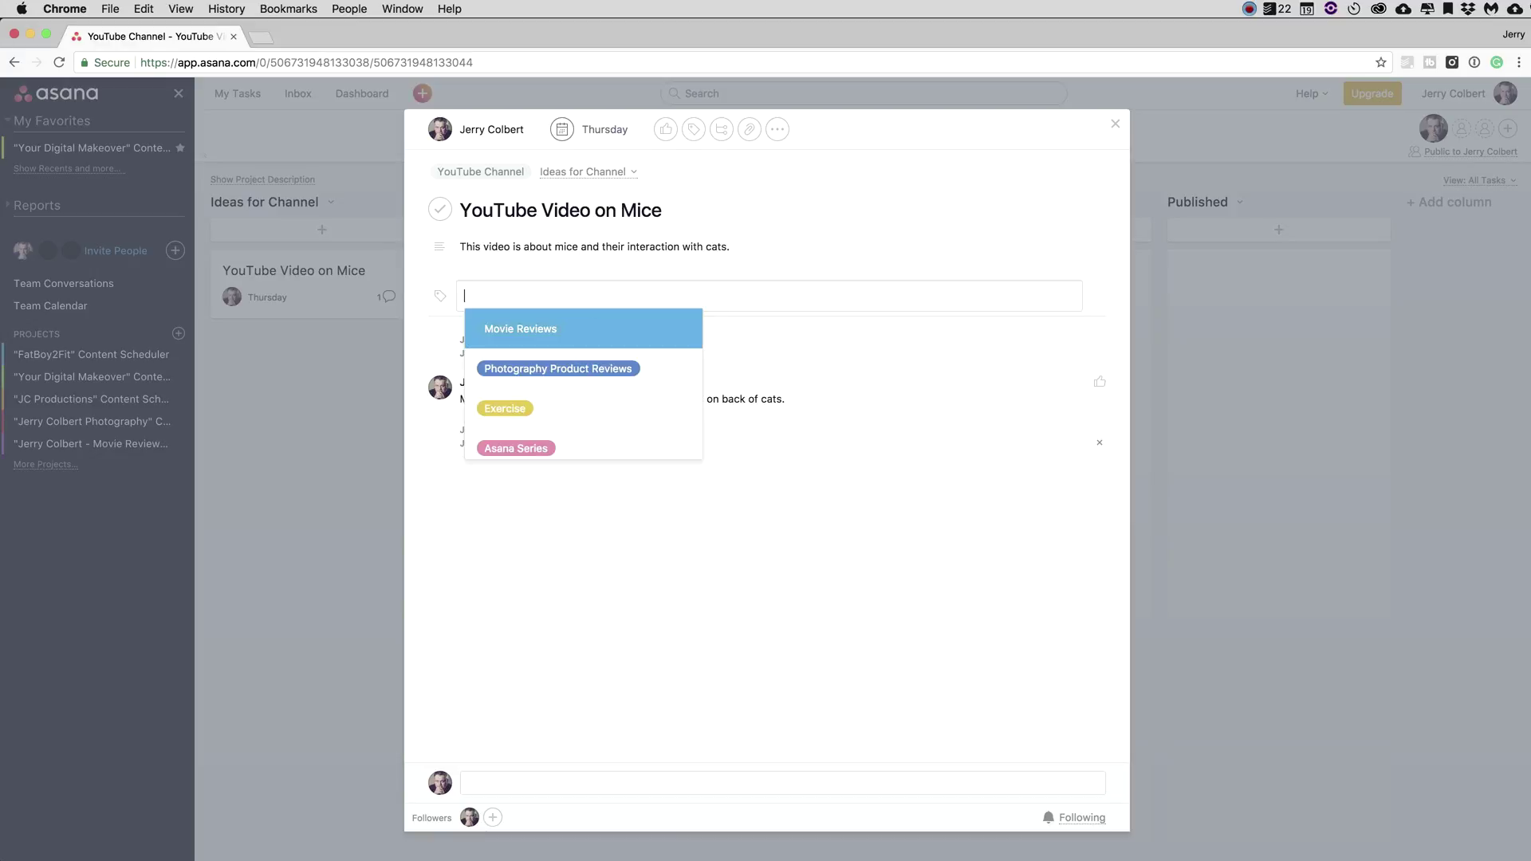
pyautogui.write('You')
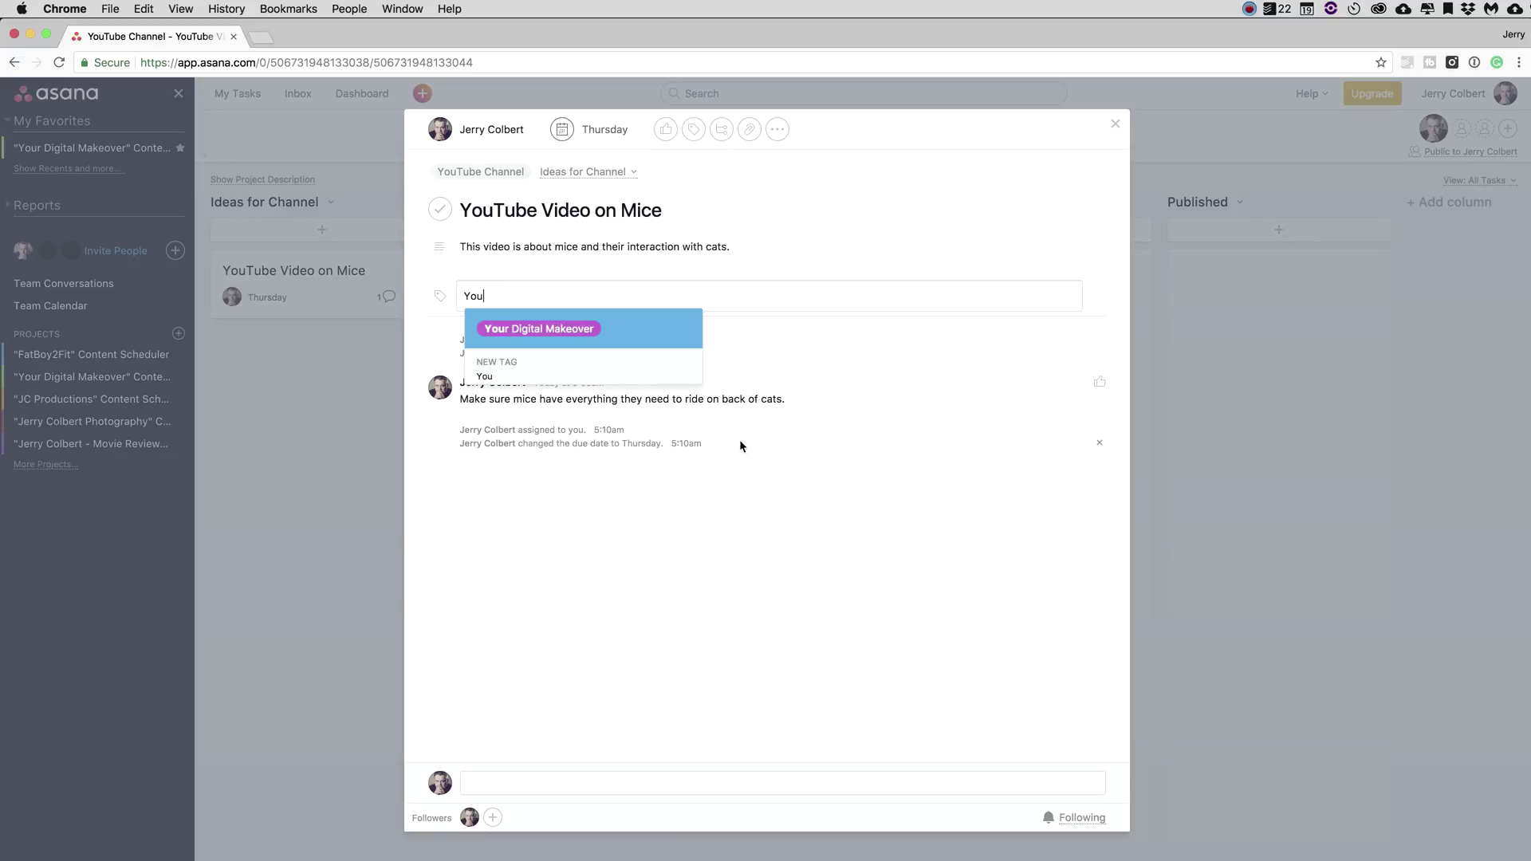
pyautogui.click(546, 333)
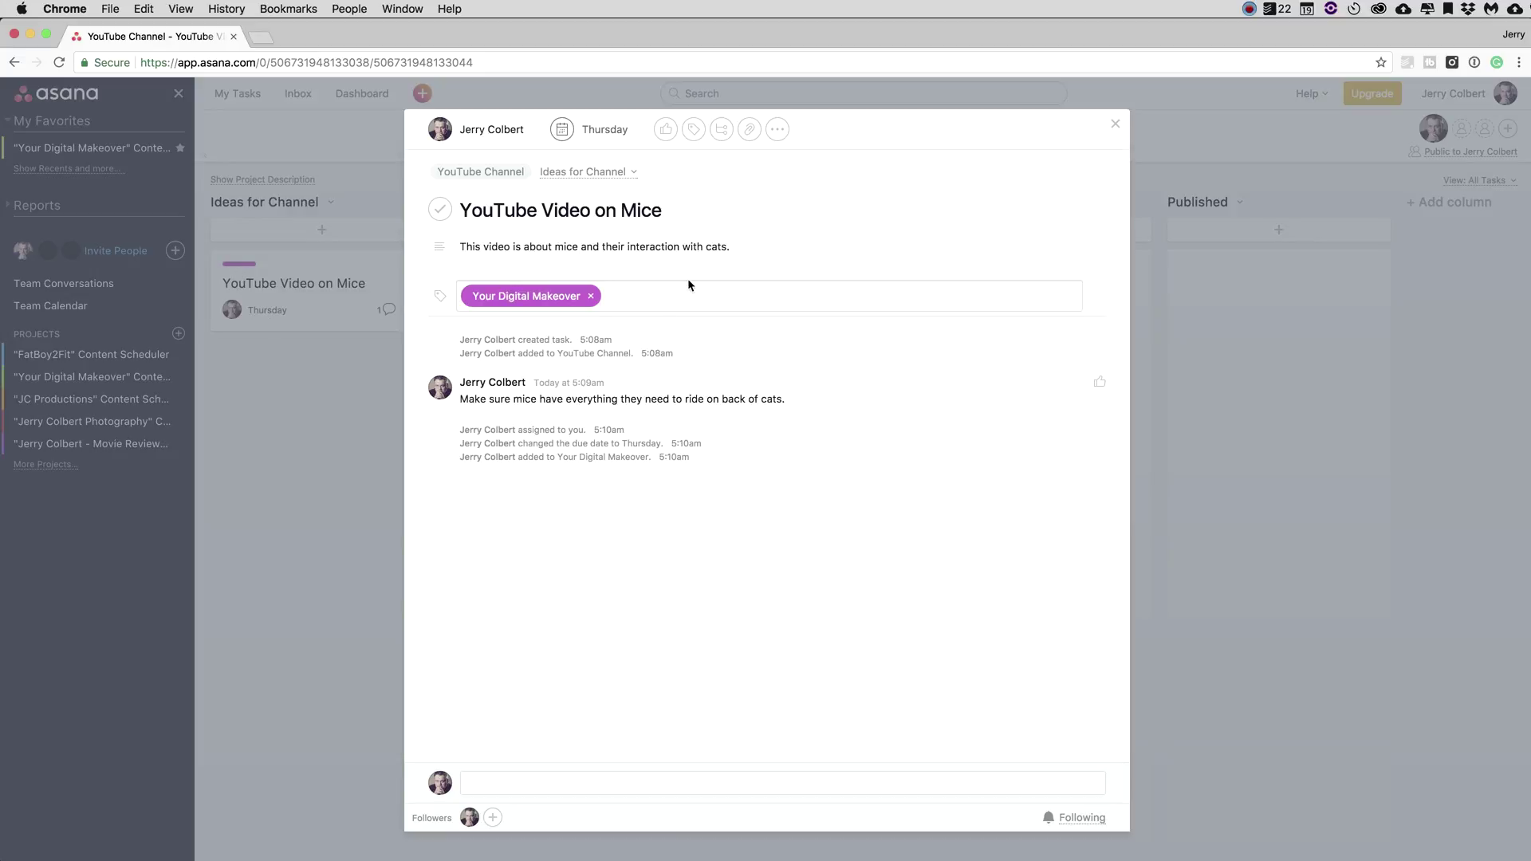
pyautogui.click(699, 260)
# Add the subtasks "Search for Keywords", "Finalize Description", "Post to YouTube as Scheduled" and "Share Video on Facebook and other social media.".
pyautogui.click(723, 132)
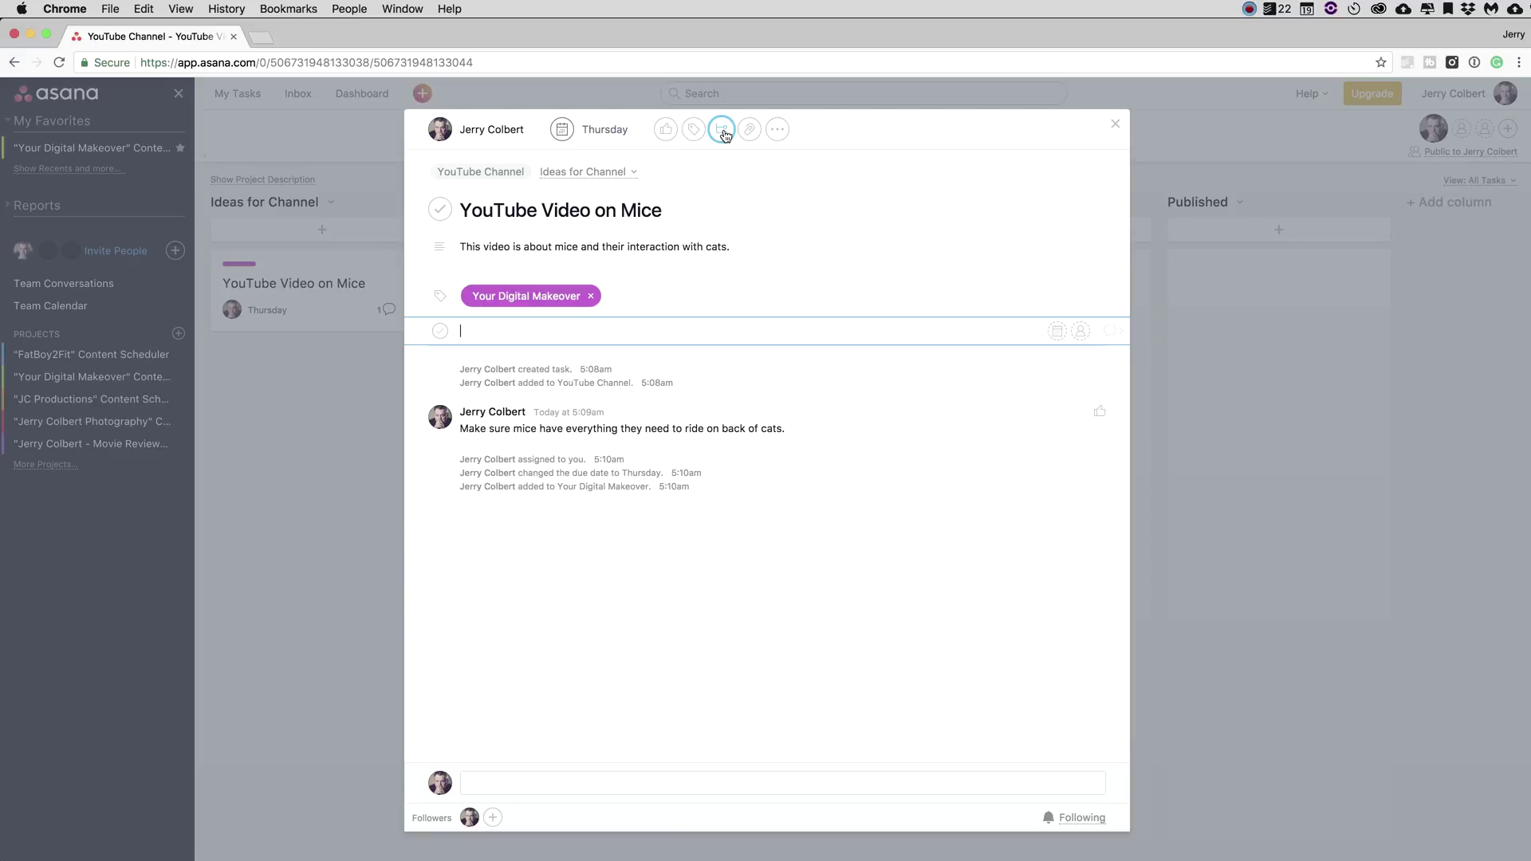
pyautogui.write('Search for Keywords')
pyautogui.press('Return')
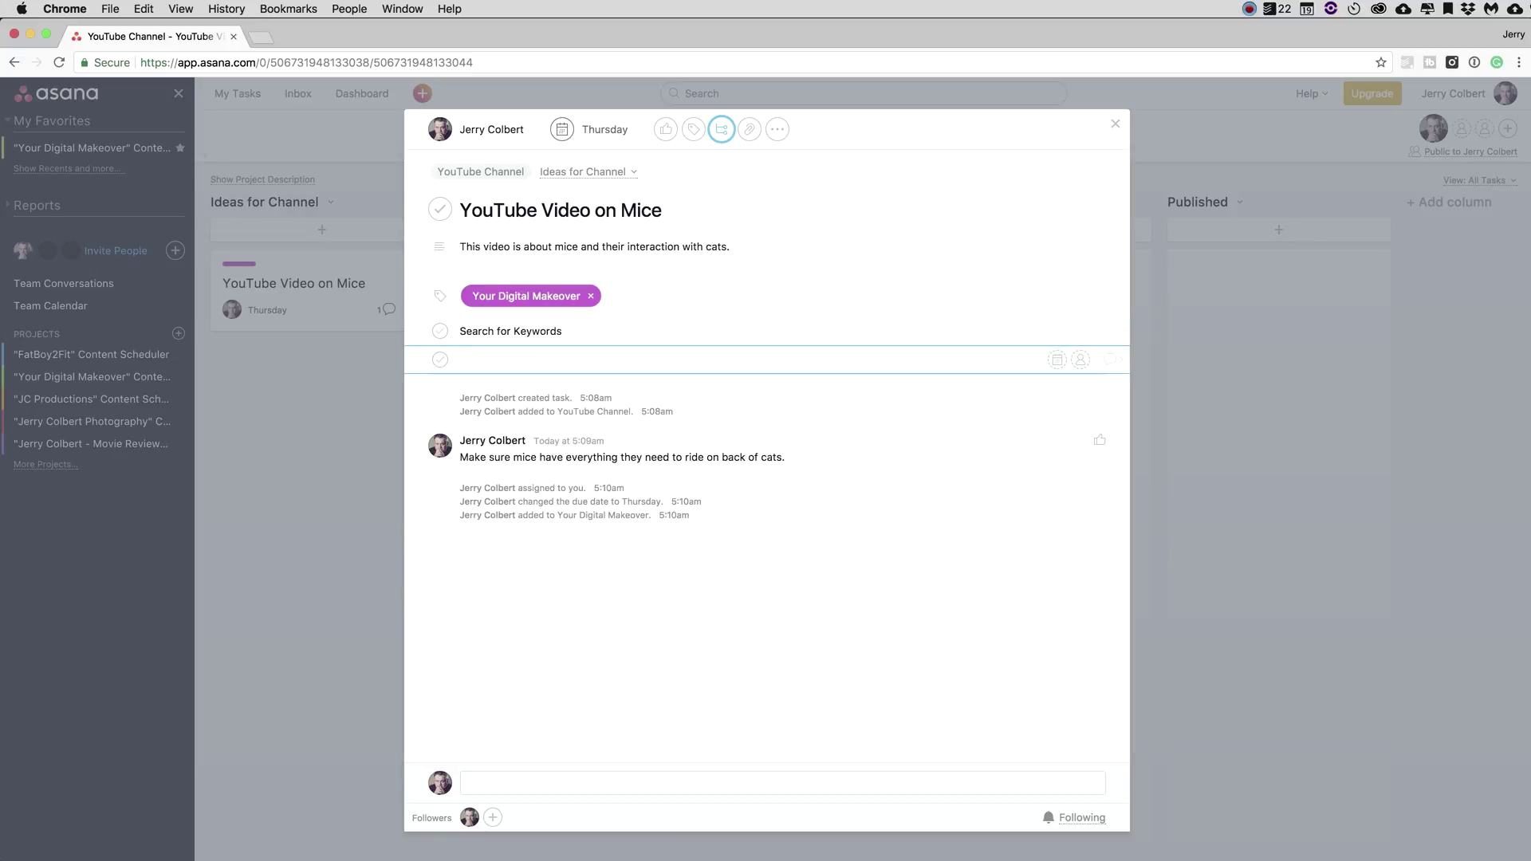
pyautogui.write('Finalize Description')
pyautogui.press('Return')
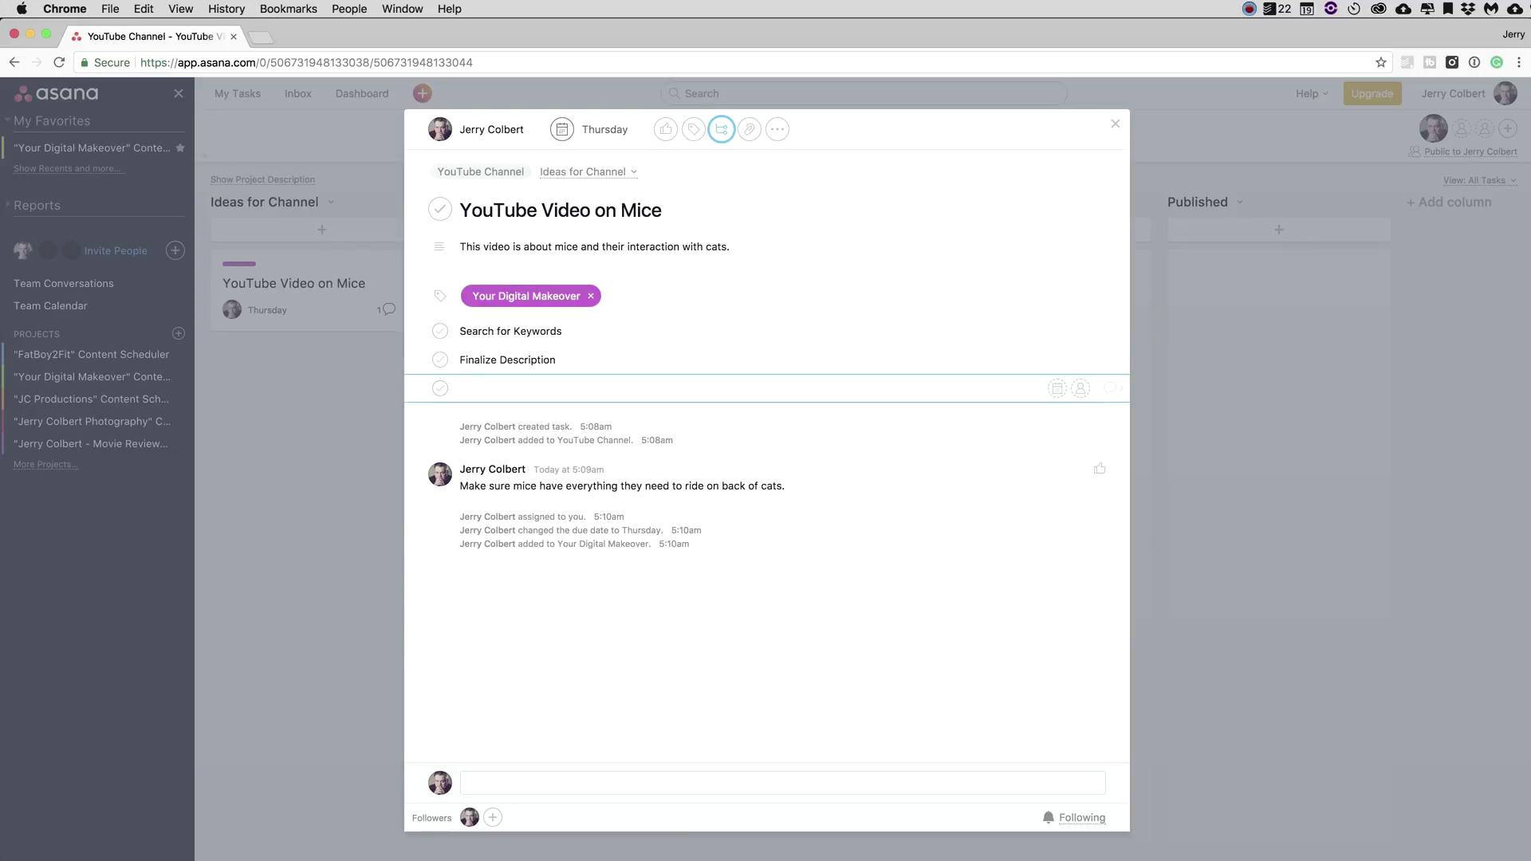
pyautogui.write('Post to YouTube as Scheduled')
pyautogui.press('Return')
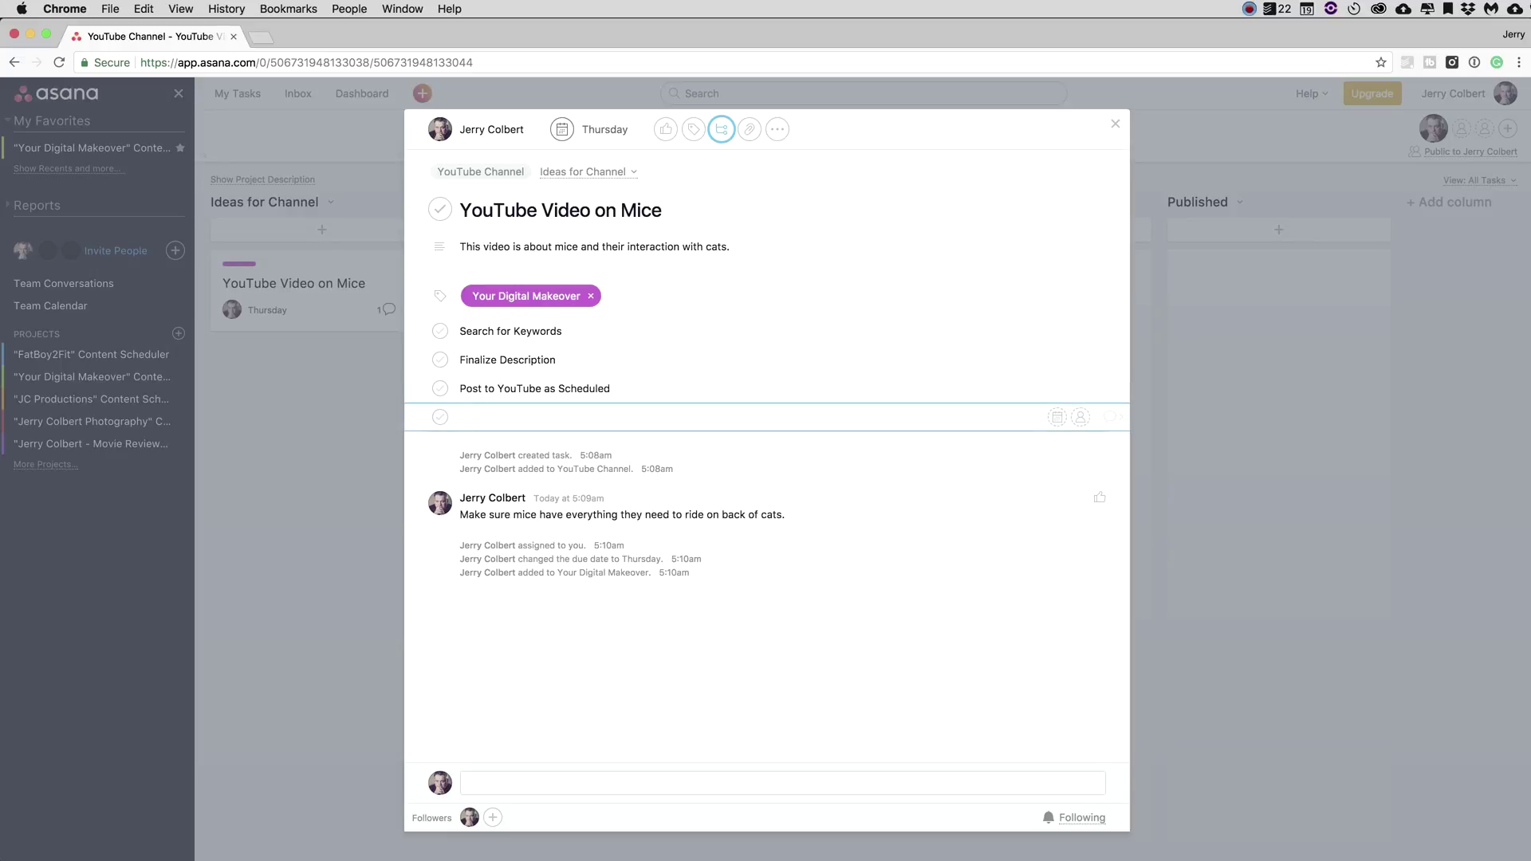
pyautogui.write('Share Video on Facebook and other social media.')
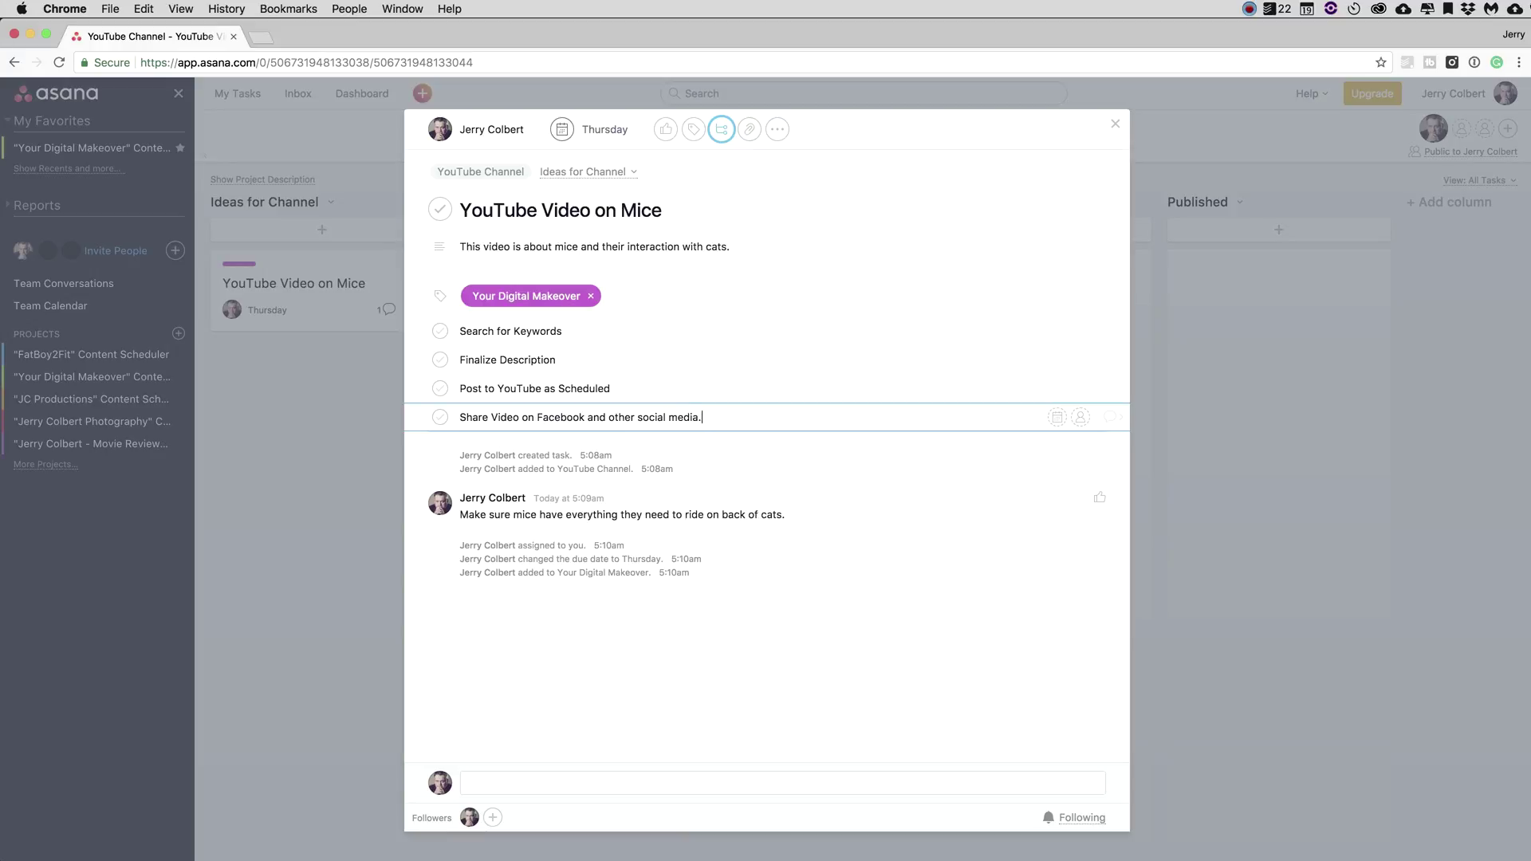
pyautogui.press('Return')
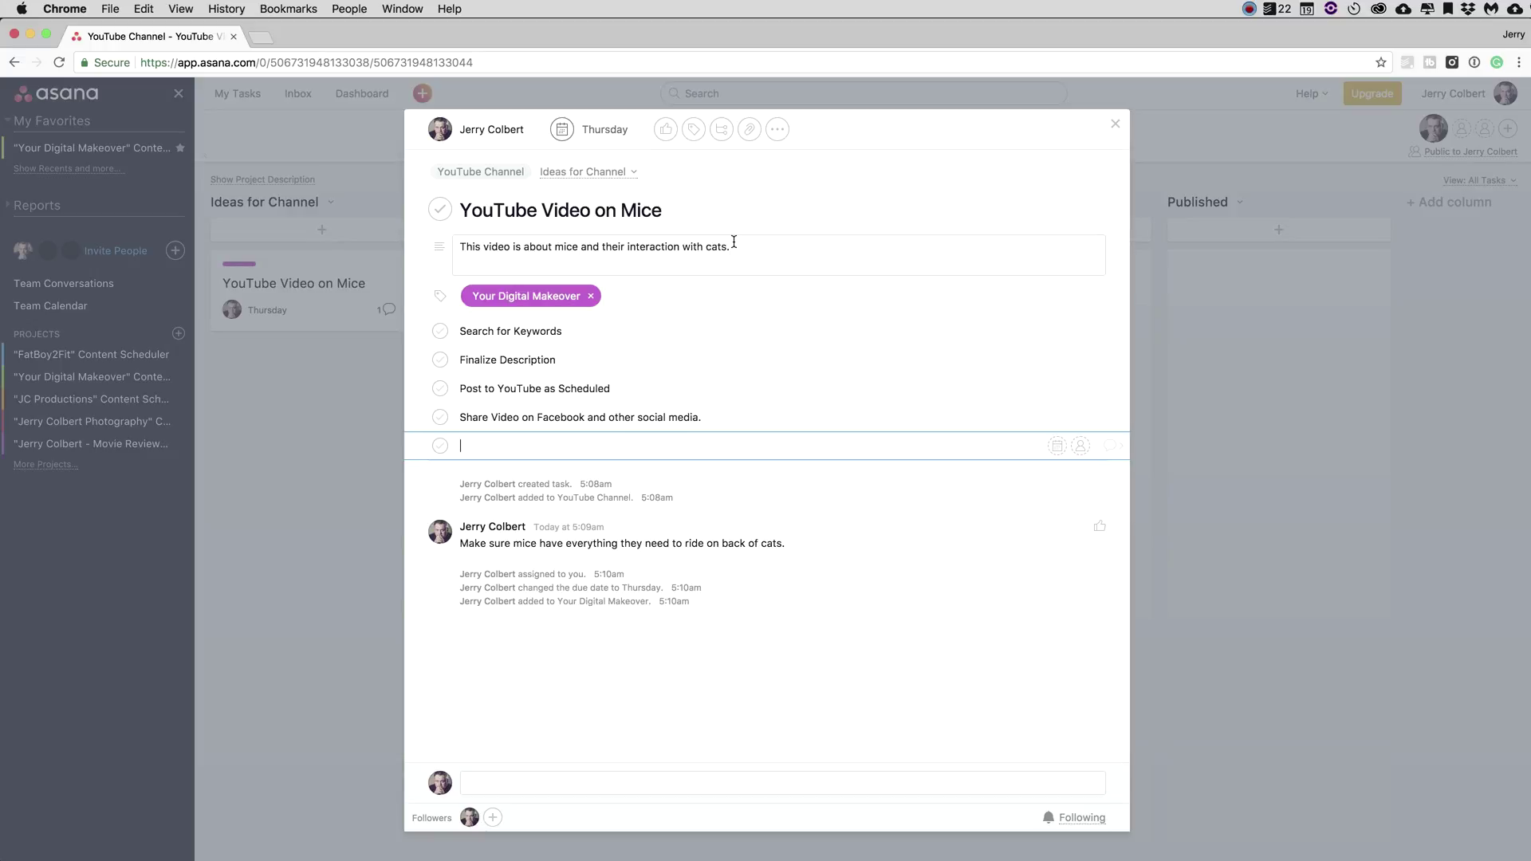
# Review the task's file attachment sources and additional task actions, and close the task details.
pyautogui.click(750, 130)
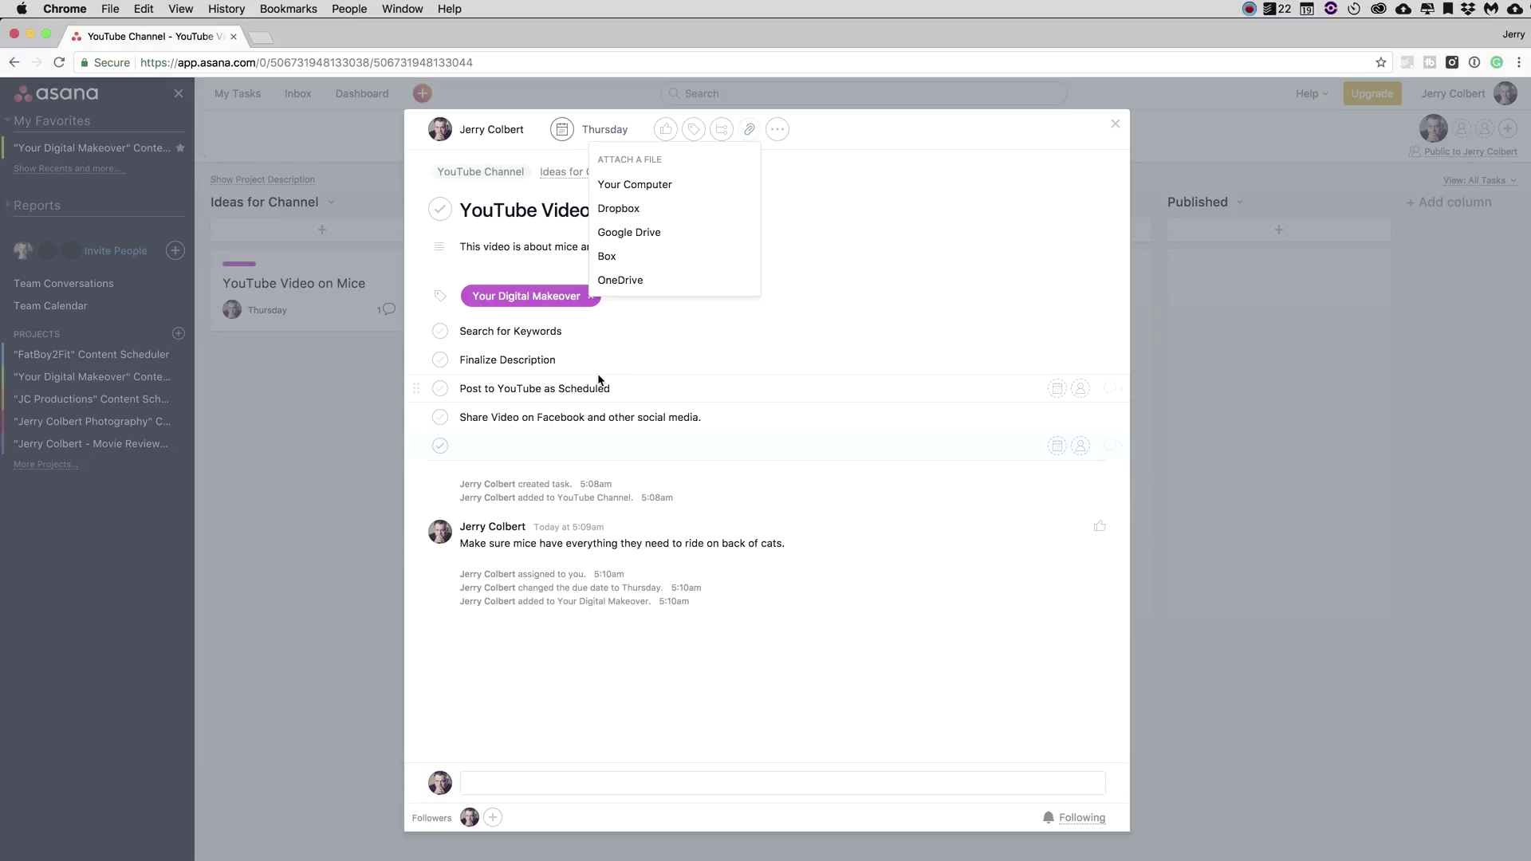
pyautogui.click(779, 132)
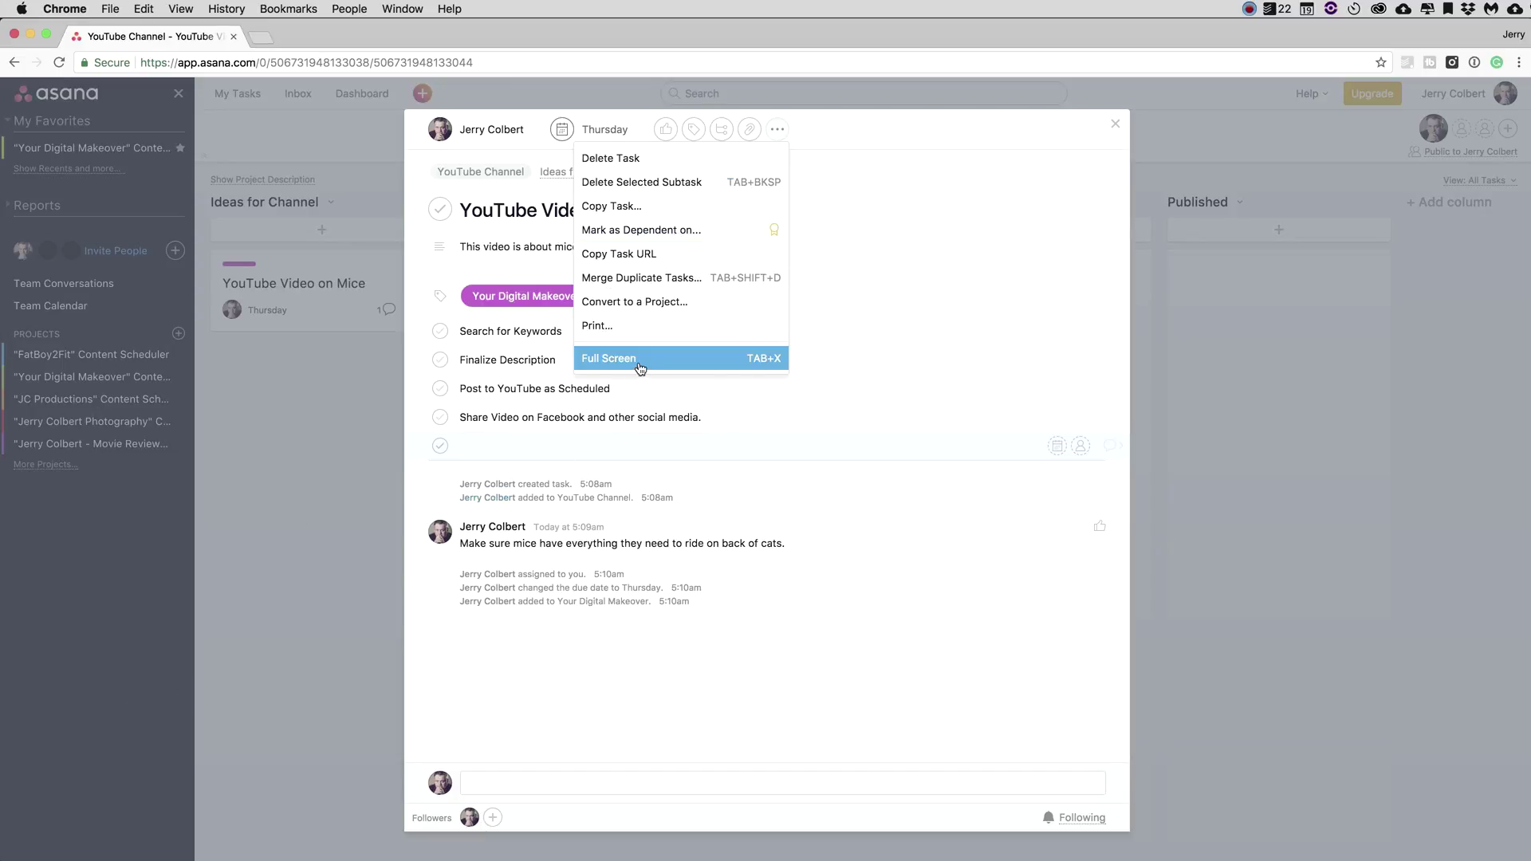
pyautogui.click(674, 648)
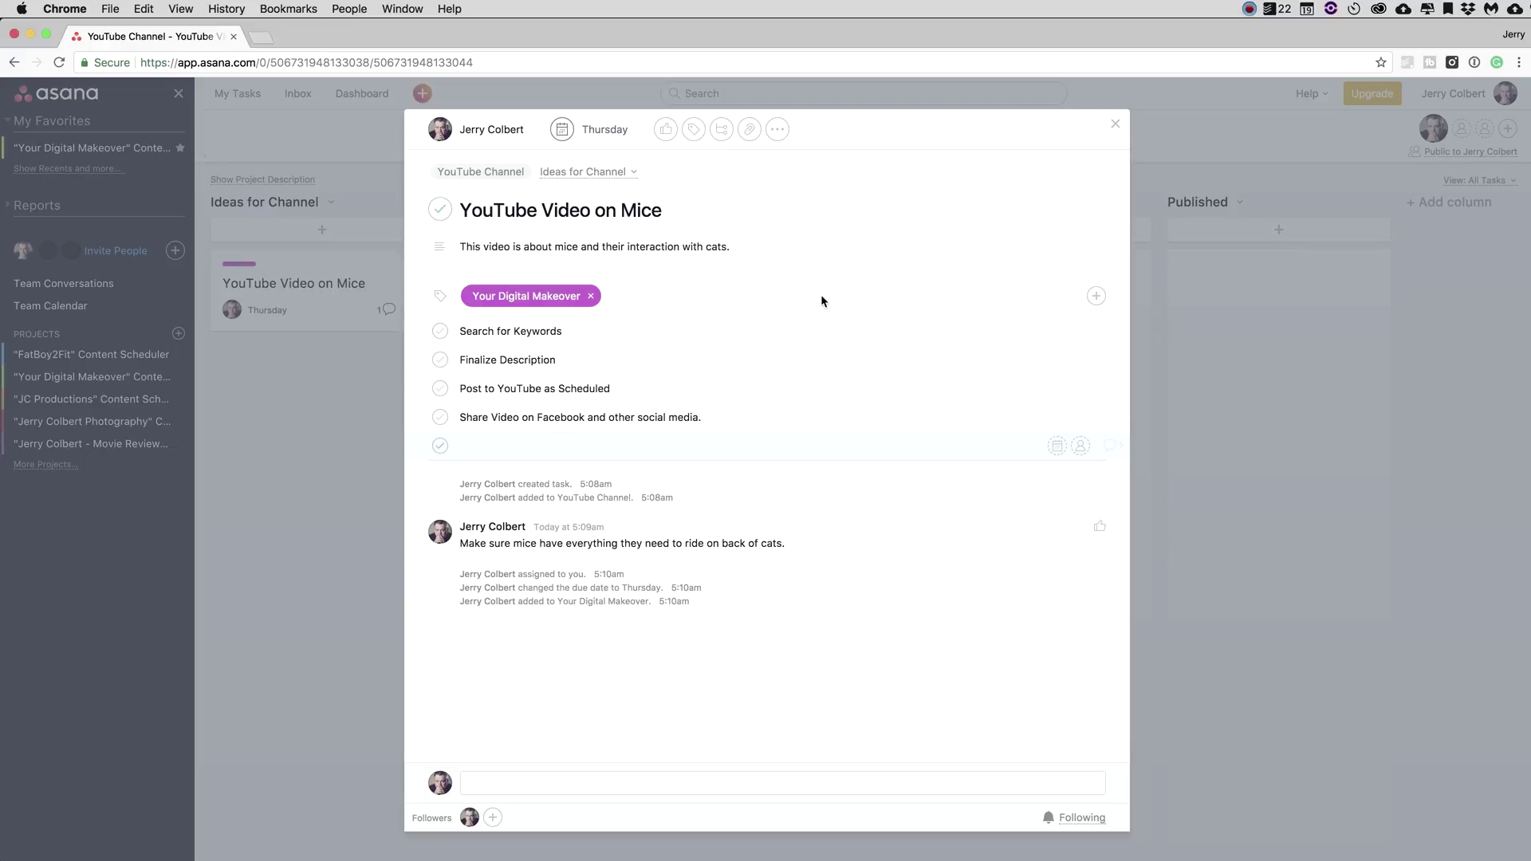
pyautogui.click(1116, 126)
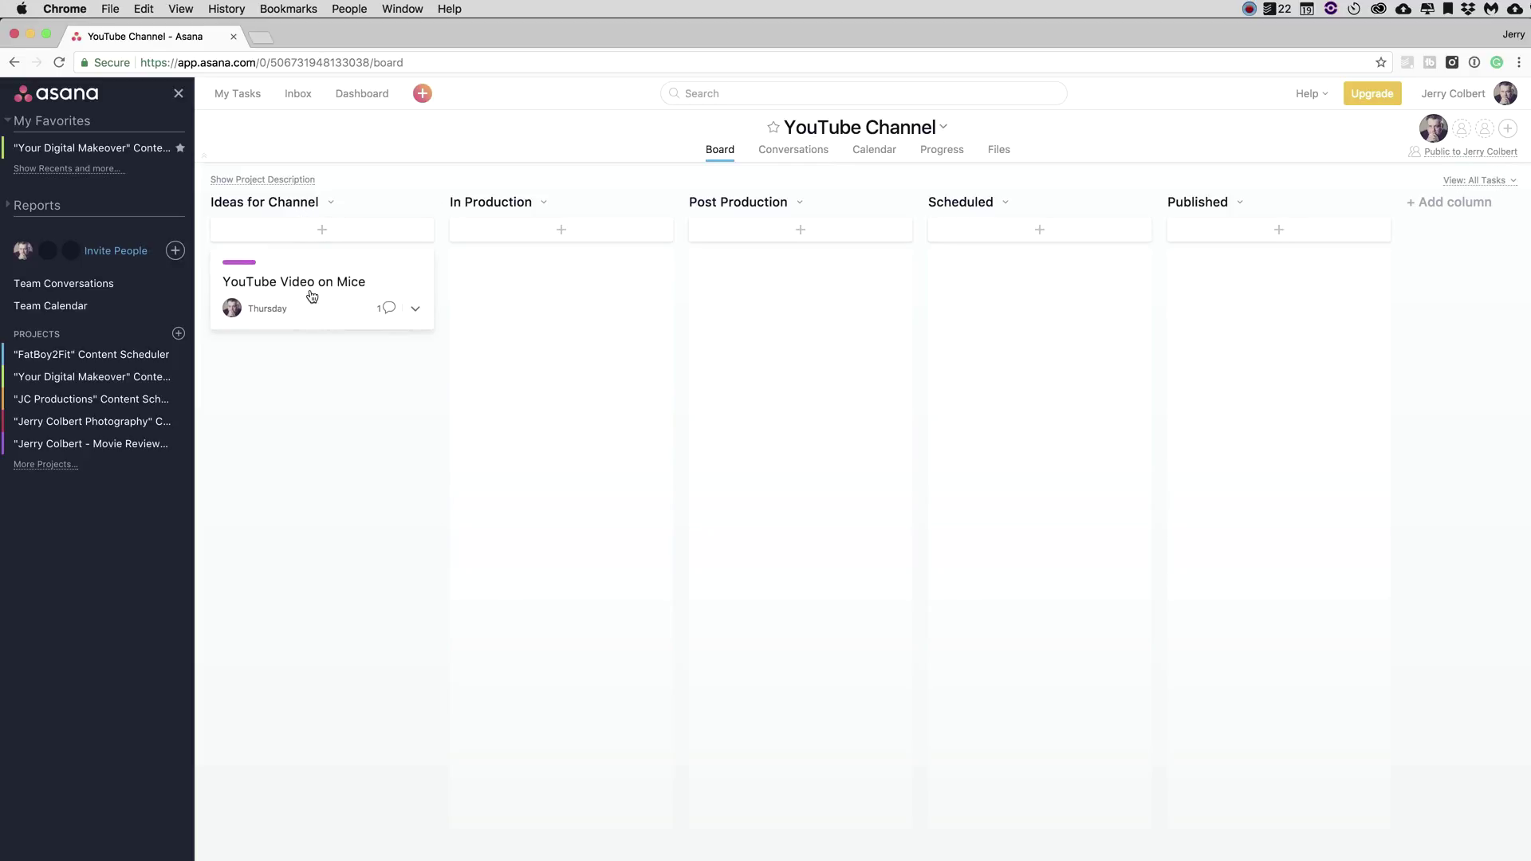
# Move the YouTube Video on Mice card through In Production, Post Production and Scheduled to the Published column.
pyautogui.moveTo(314, 297); pyautogui.dragTo(546, 299)
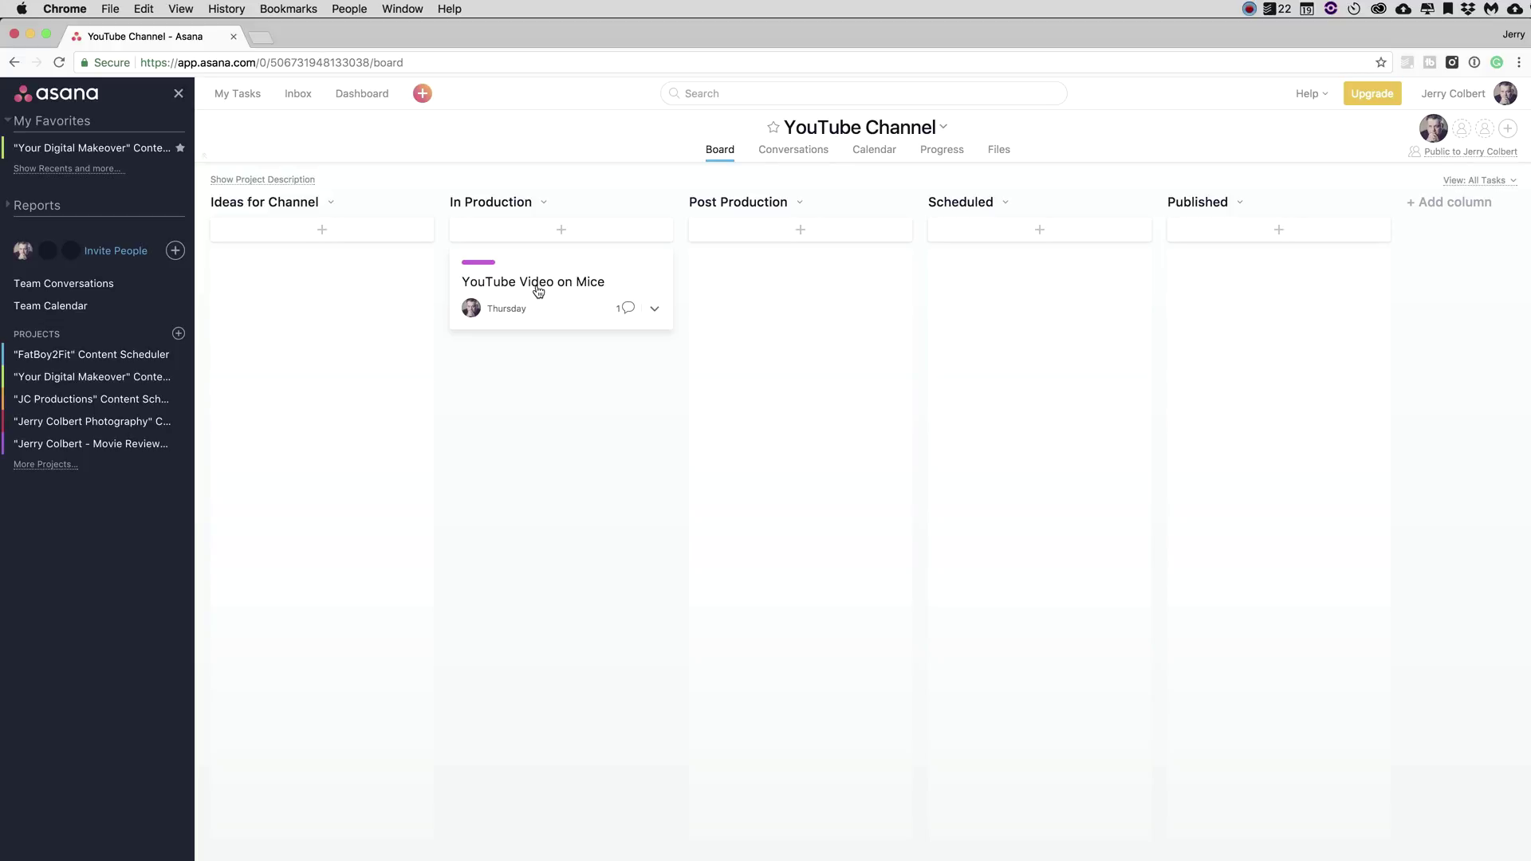
pyautogui.moveTo(538, 292); pyautogui.dragTo(776, 314)
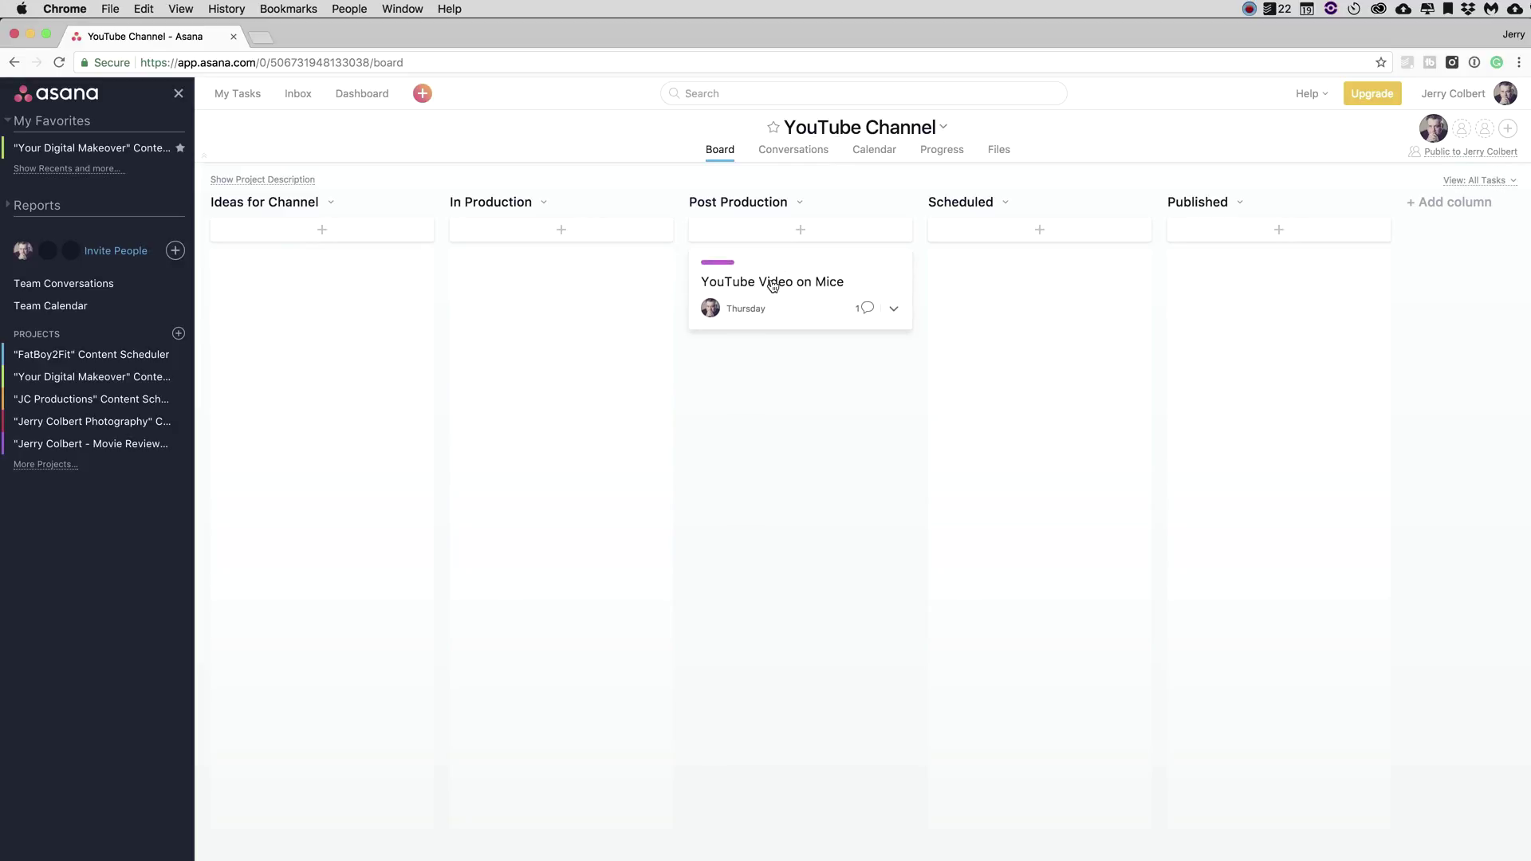
pyautogui.moveTo(773, 285); pyautogui.dragTo(1017, 285)
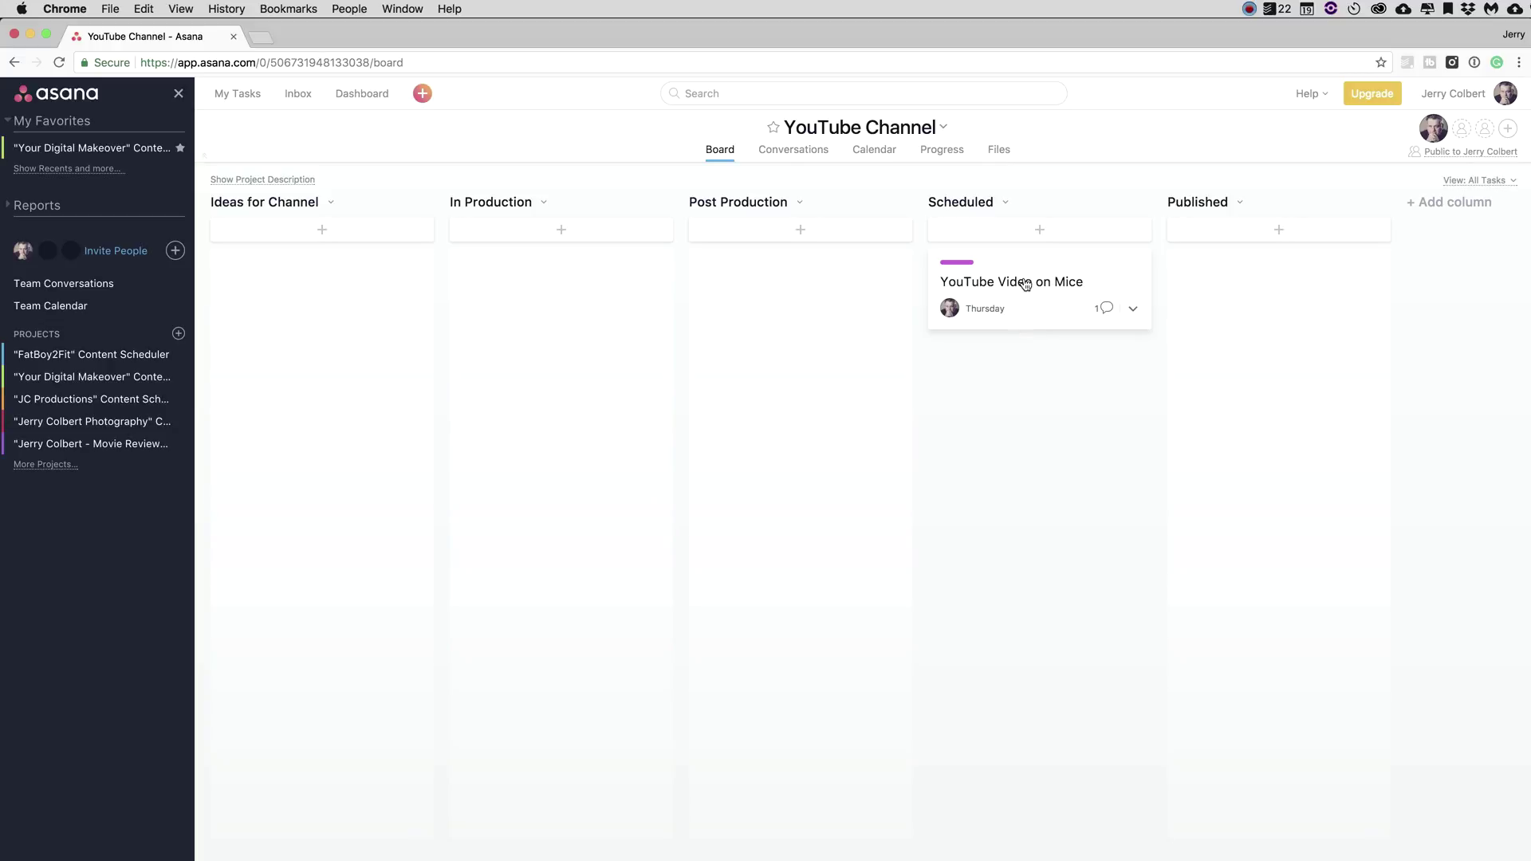
pyautogui.moveTo(1026, 285); pyautogui.dragTo(1266, 295)
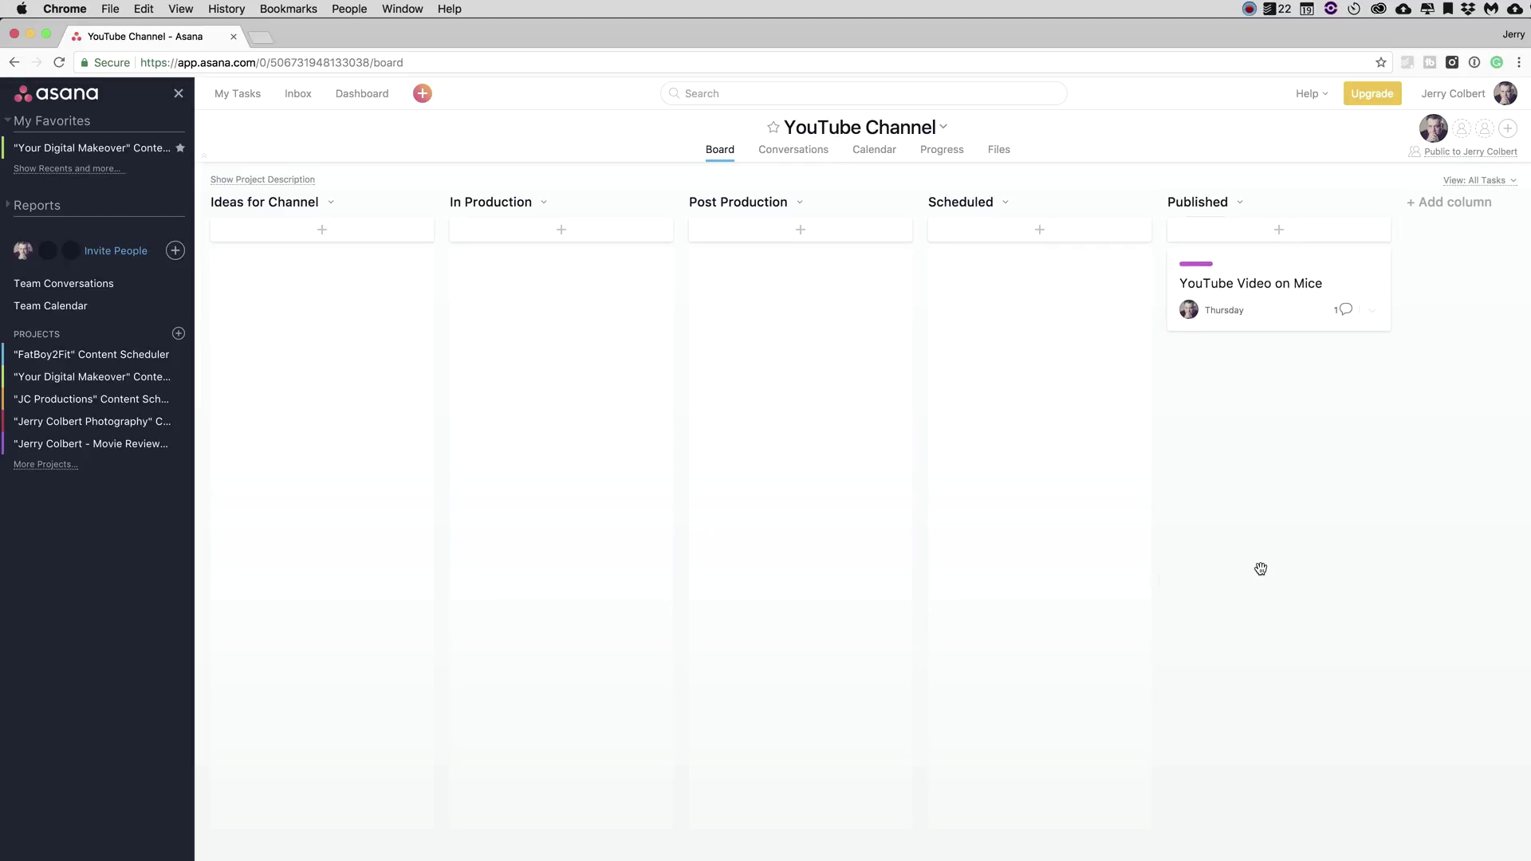